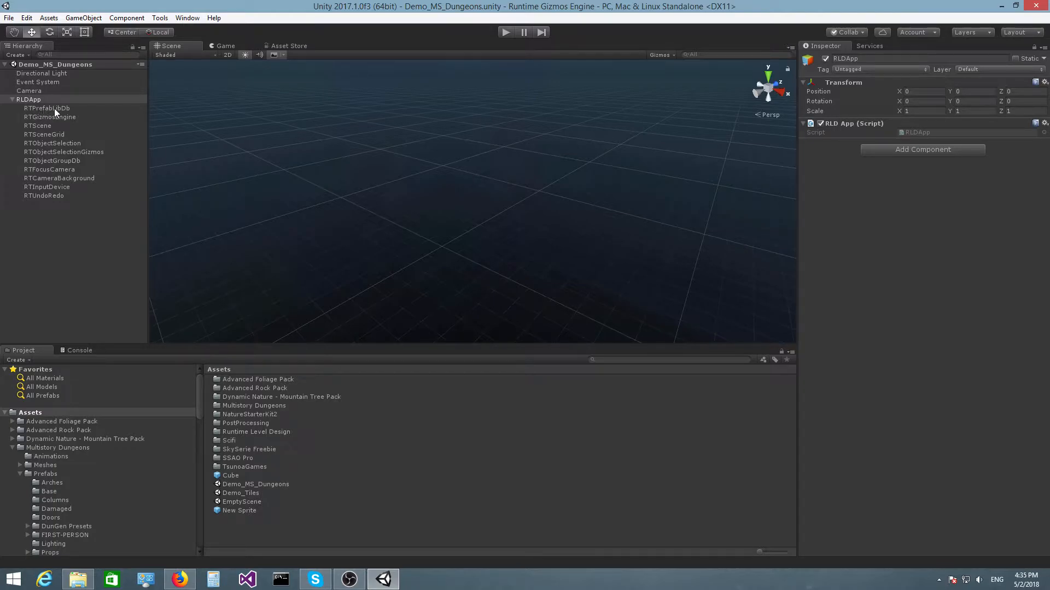
Create a new prefab library named DragAndDrop in the RTPrefabLibDb object.
left_click(54, 108)
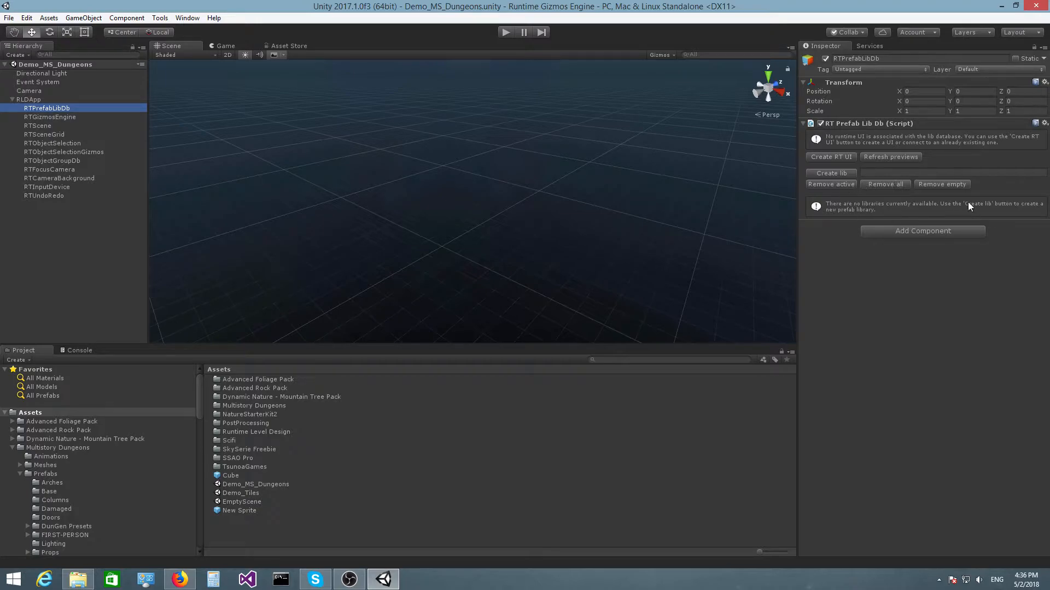
left_click(920, 171)
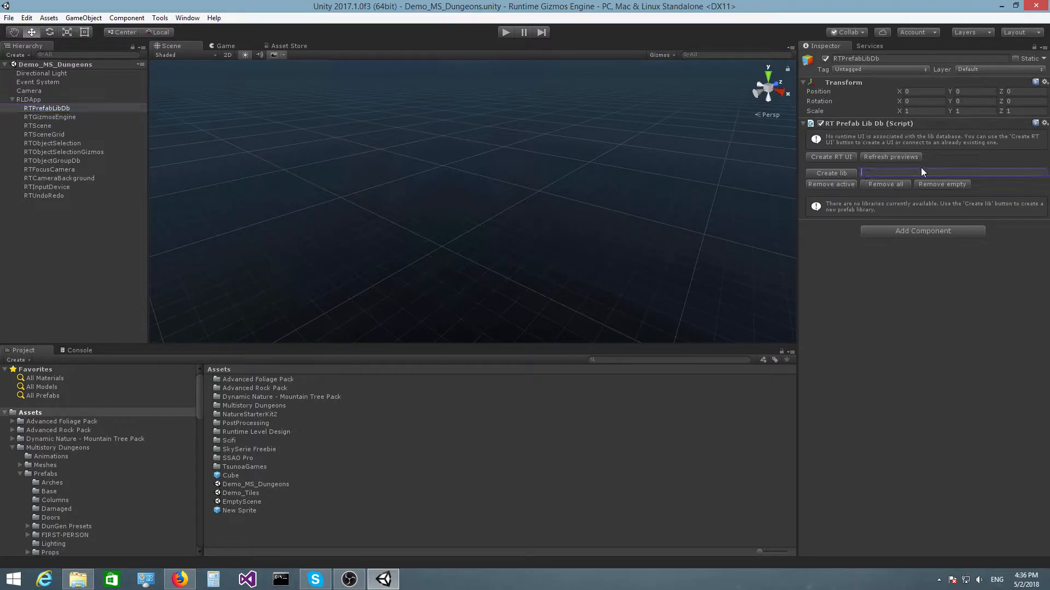
type("DragAndDrop")
left_click(828, 174)
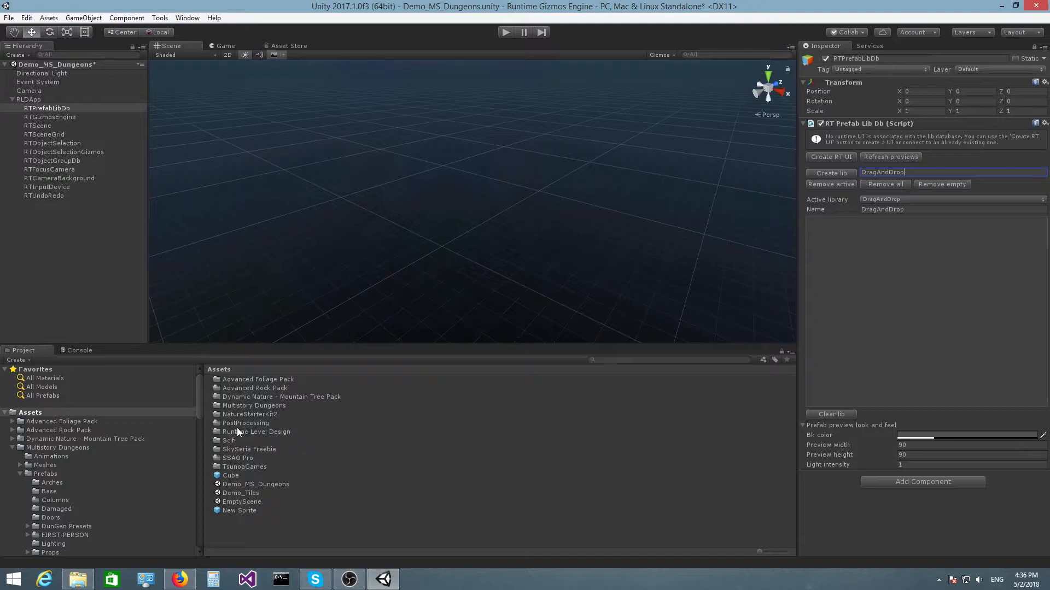
Add the Barrel_01 prefab from Multistory Dungeons/Prefabs/Props to the DragAndDrop library and remove it again.
double_click(234, 405)
double_click(235, 396)
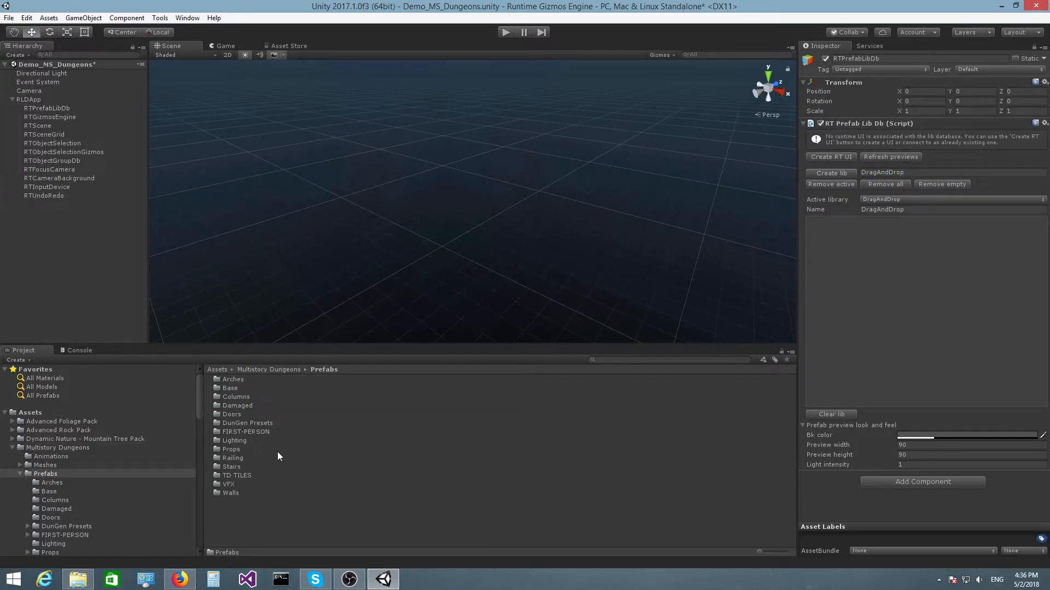
double_click(223, 450)
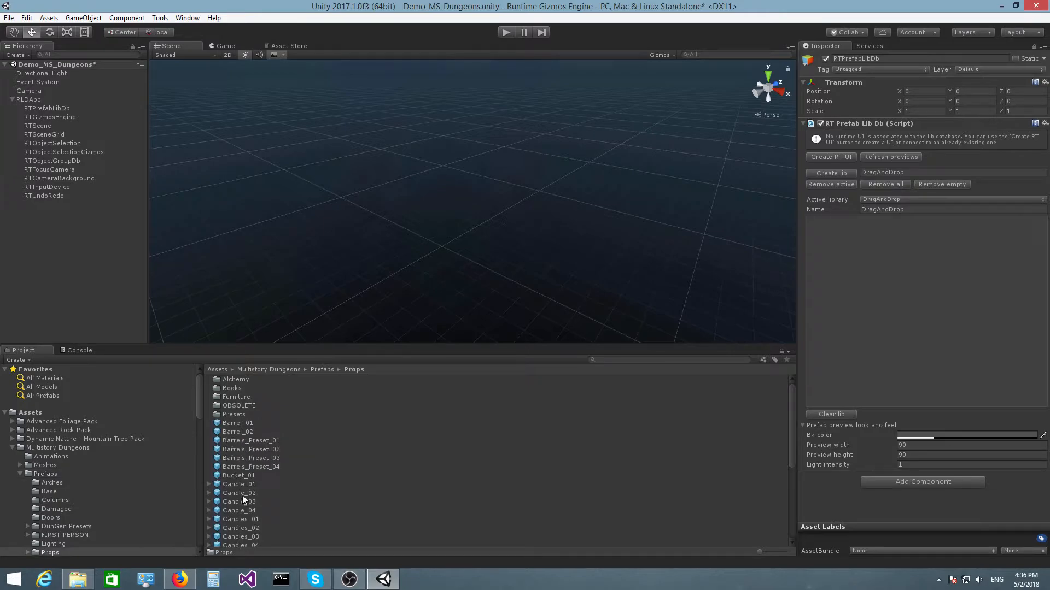
left_click_drag(239, 424, 920, 271)
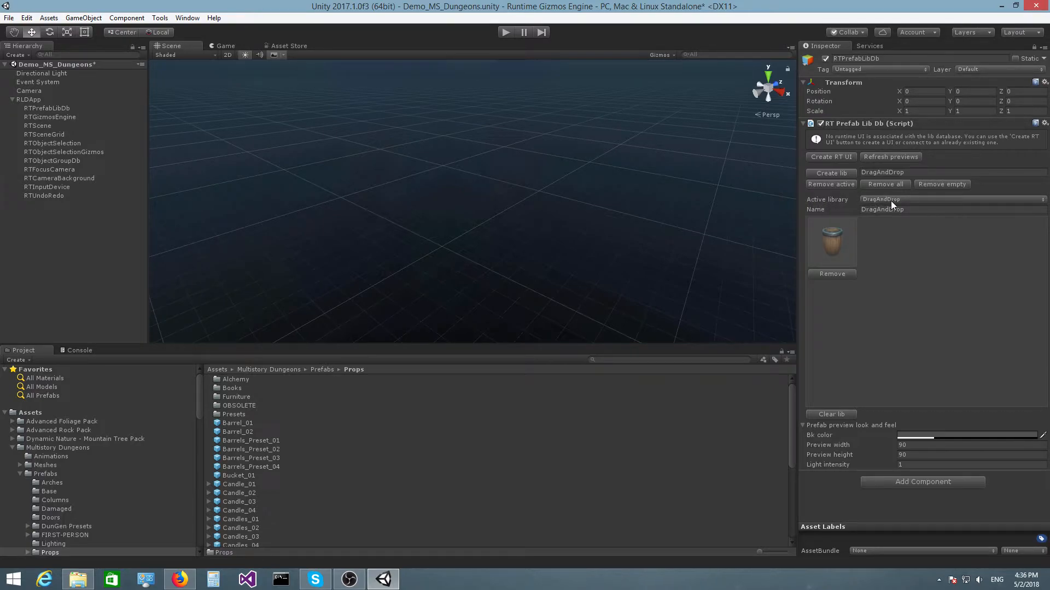
left_click(832, 274)
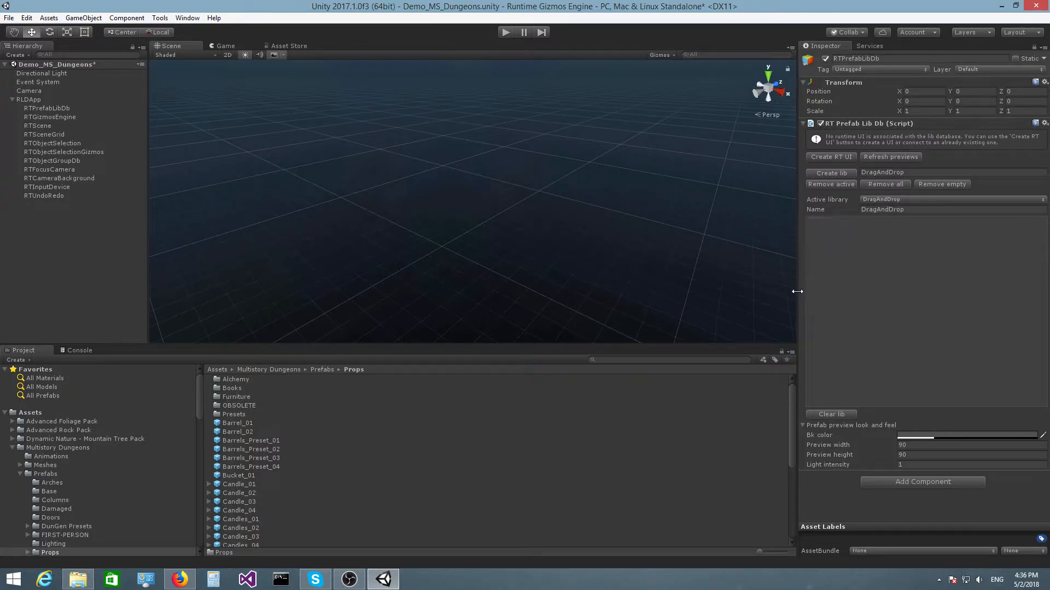
Generate prefab libraries from the whole Props folder by adding it to the prefab library database, and look through the Props library previews.
left_click(321, 370)
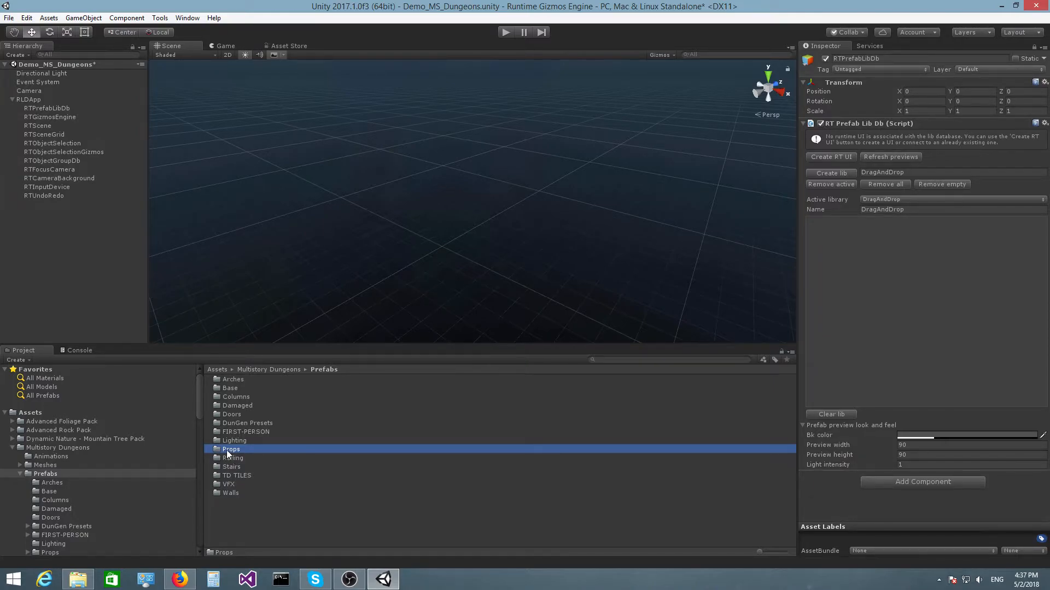
left_click_drag(225, 450, 848, 305)
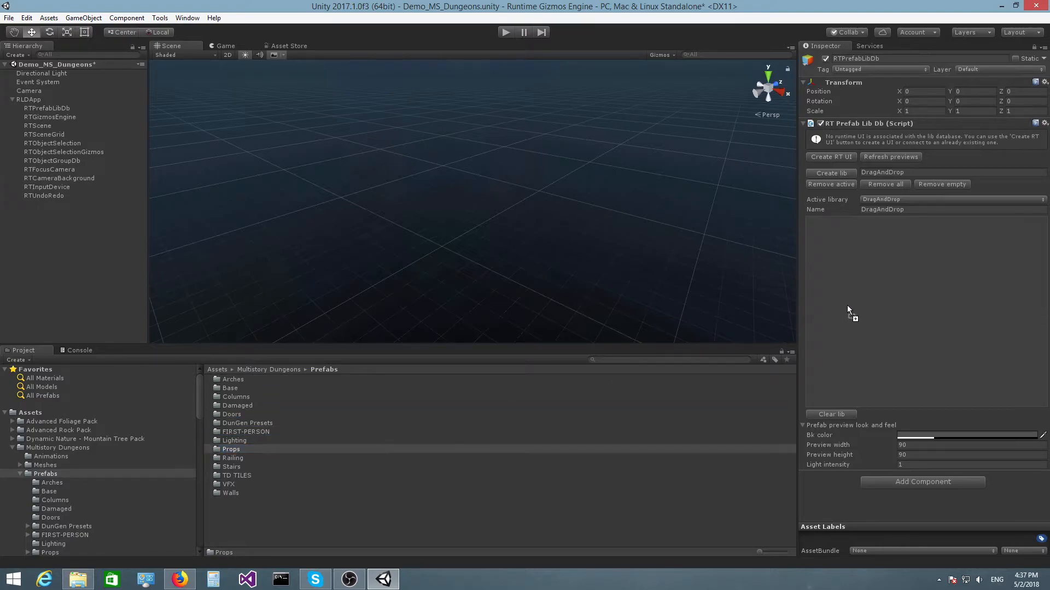
left_click_drag(903, 275, 903, 275)
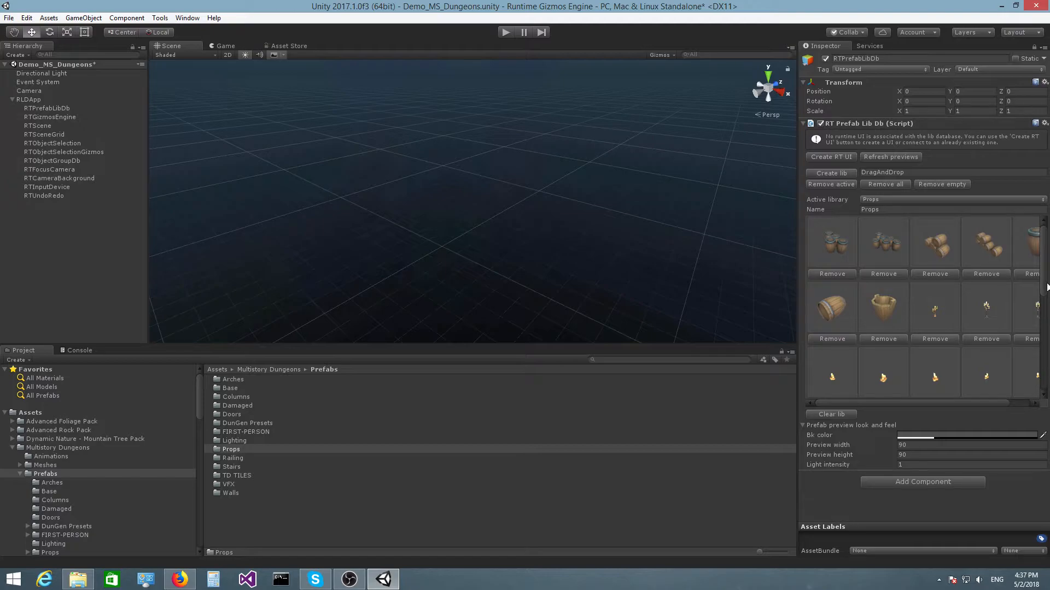
scroll(1047, 285, "down", 2)
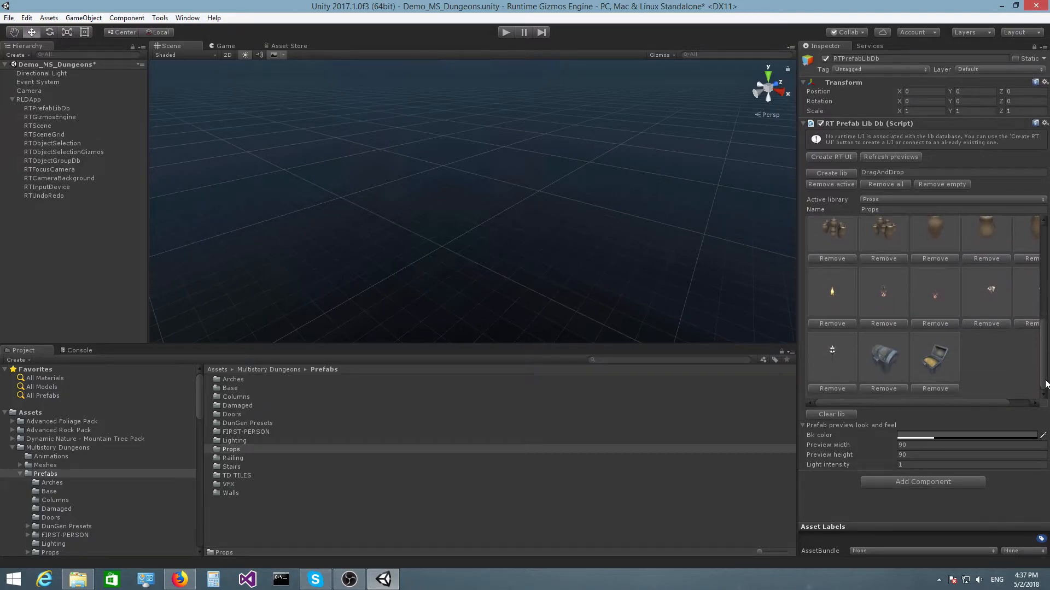
scroll(917, 352, "up", 2)
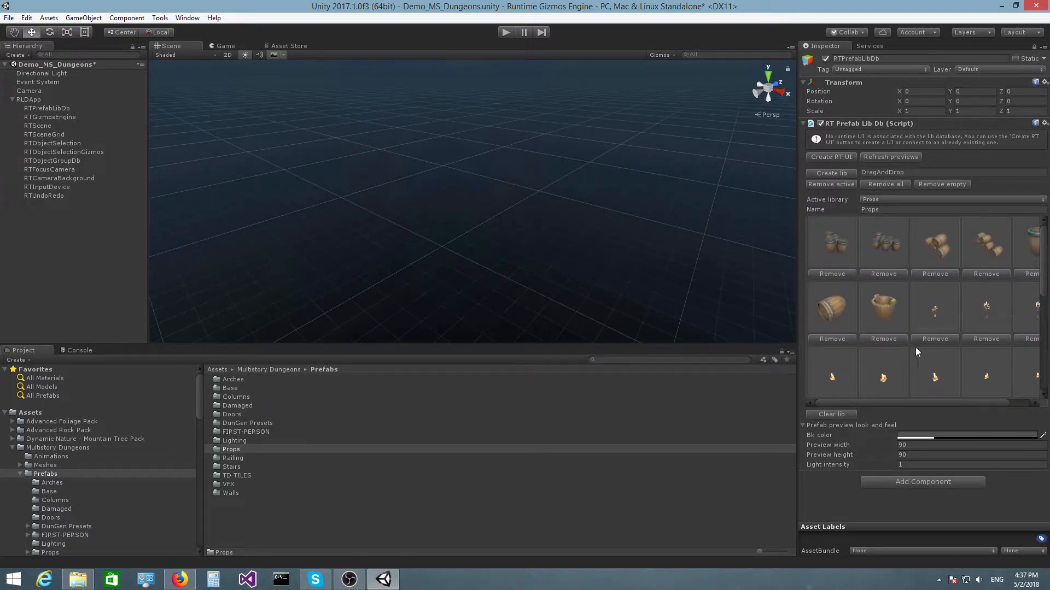
Open the Props folder to compare its subfolders with the library list, and view the Presets library.
left_click(231, 450)
left_click(232, 449)
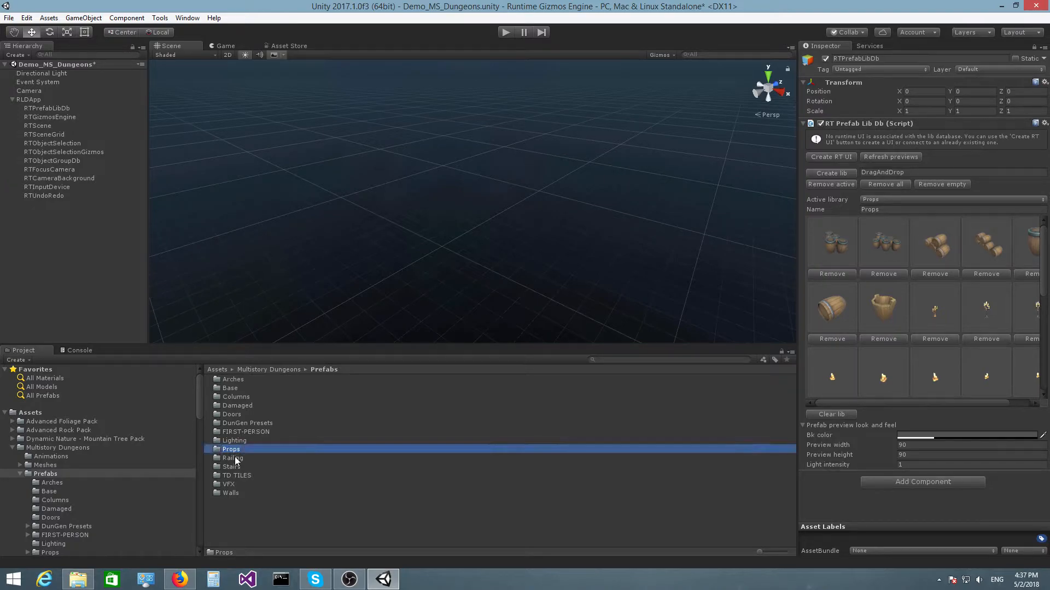
double_click(233, 448)
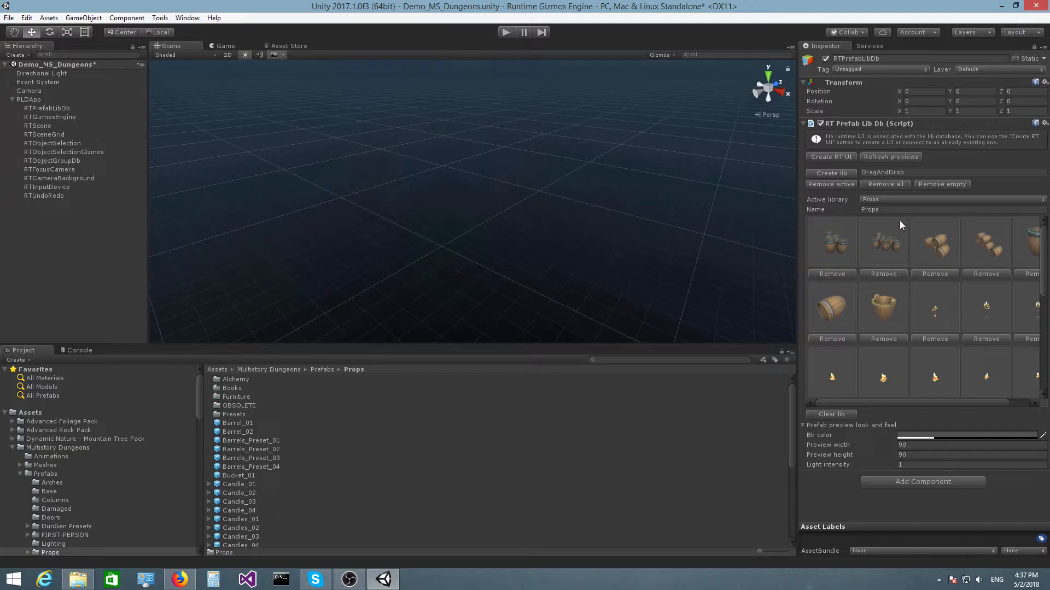
left_click(879, 198)
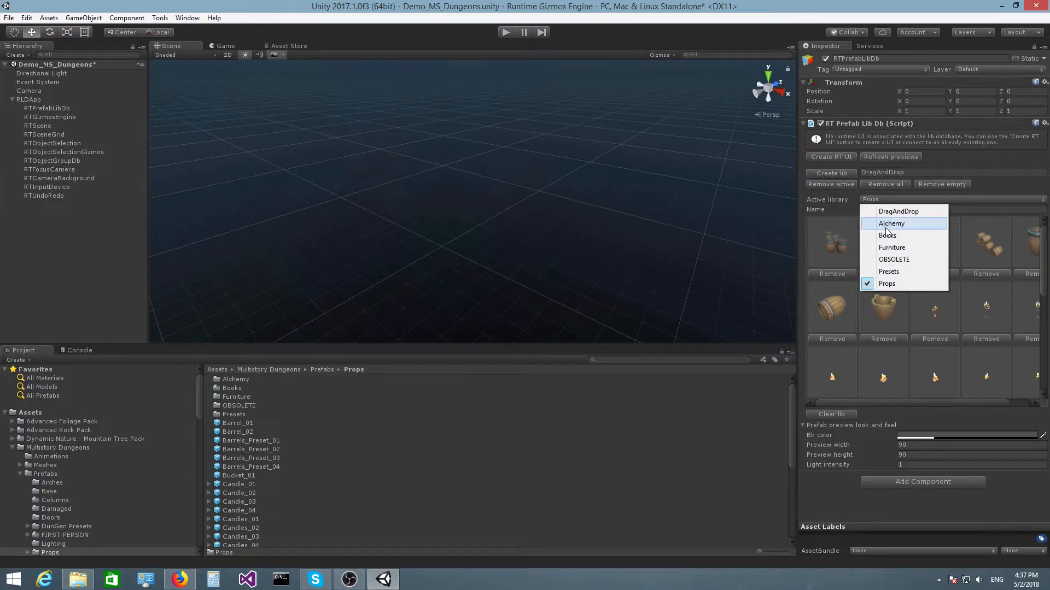
left_click(896, 272)
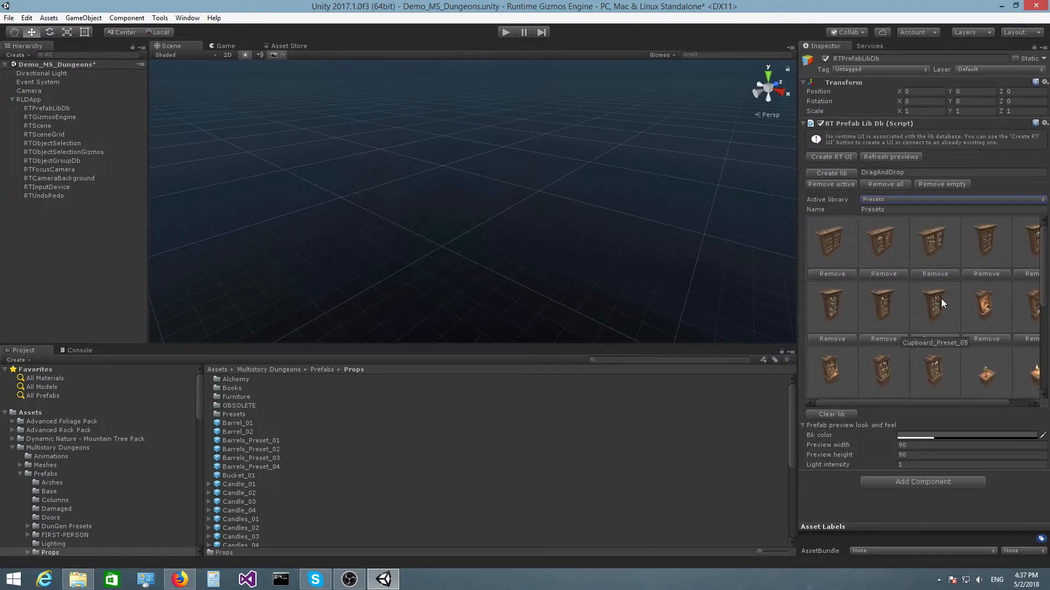
Make Alchemy the active library and briefly run the scene without a runtime library UI.
left_click(868, 211)
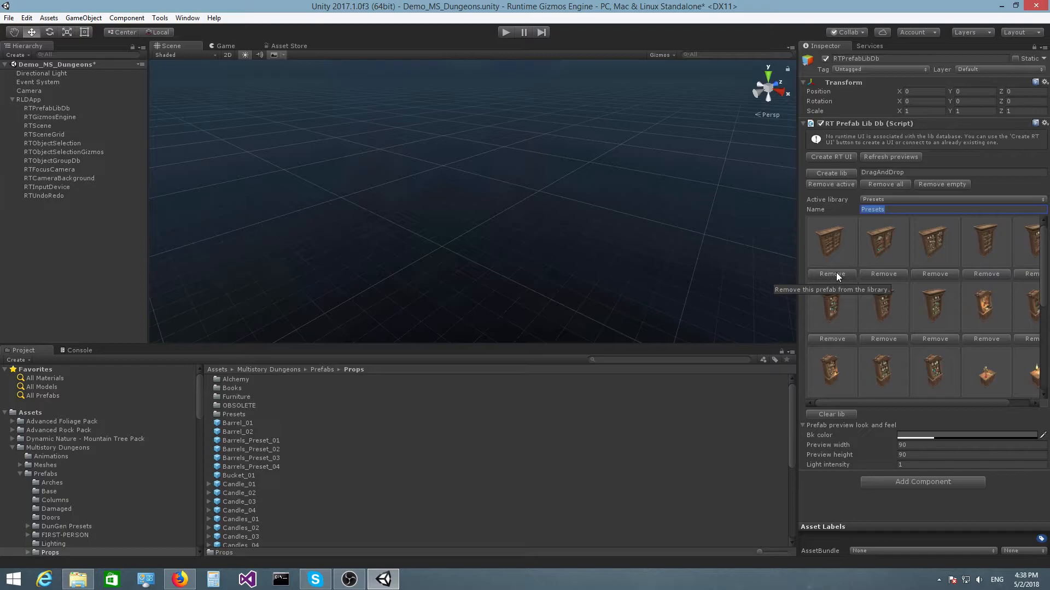
left_click(894, 199)
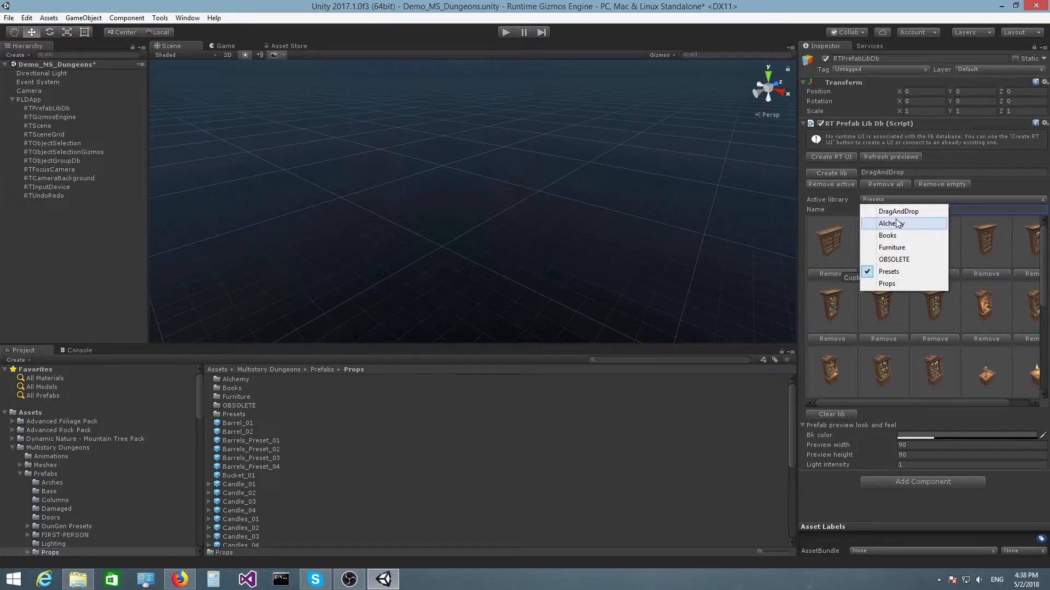
left_click(892, 223)
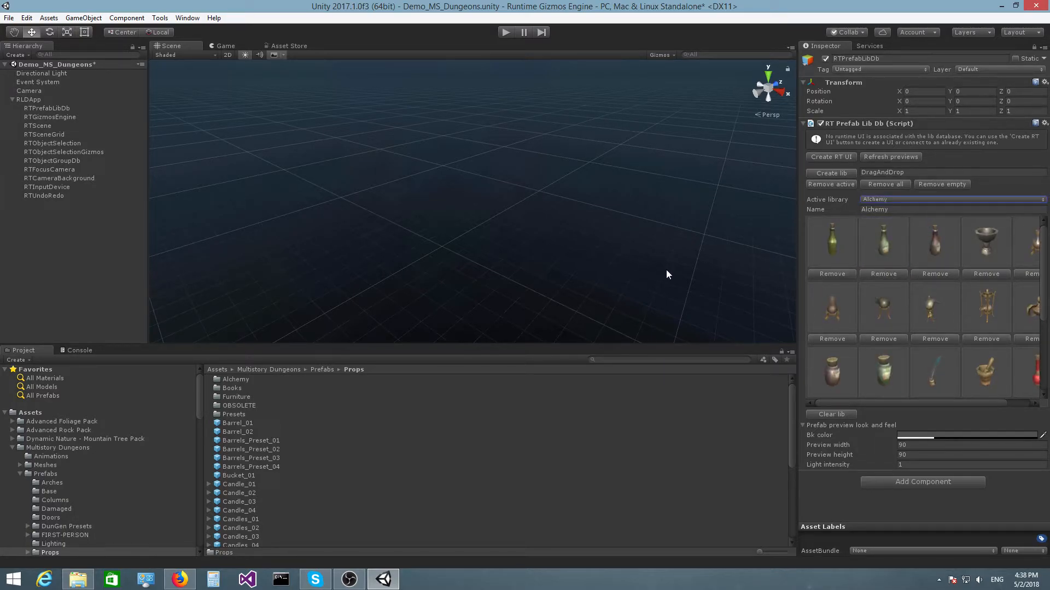
left_click(506, 32)
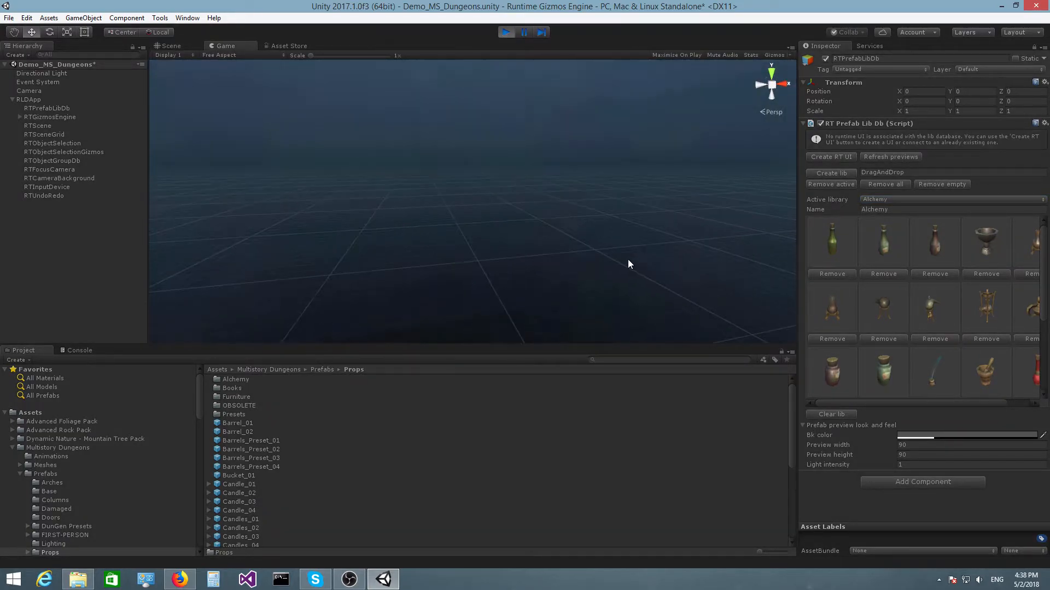
left_click(507, 34)
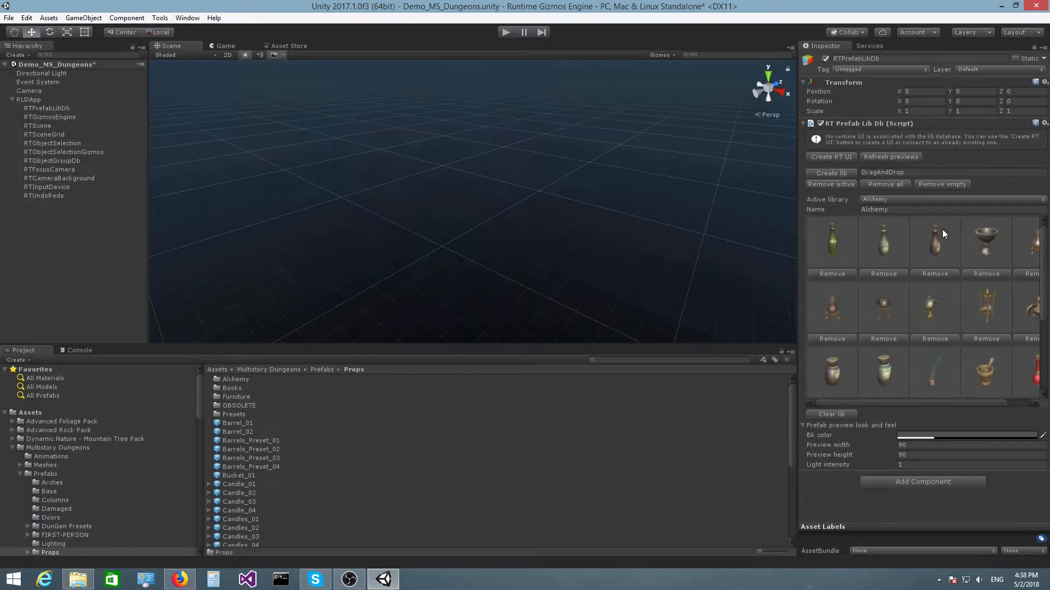
Create the runtime UI for the prefab library database and inspect its object in the scene hierarchy.
left_click(823, 157)
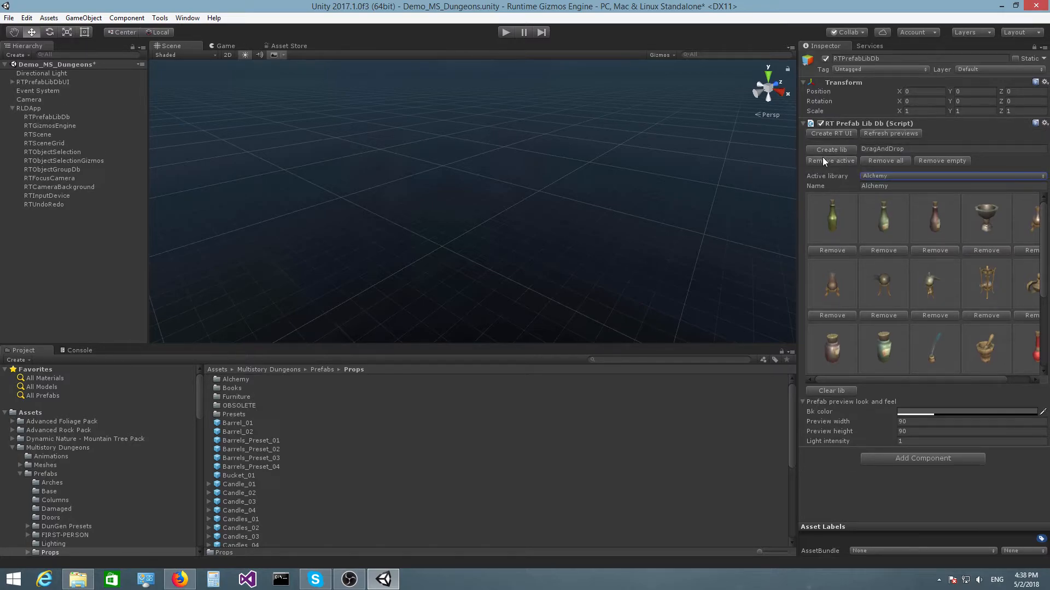
left_click(12, 83)
left_click(12, 83)
Run the scene and switch between several libraries in the runtime prefab panel, returning to Alchemy.
left_click(506, 32)
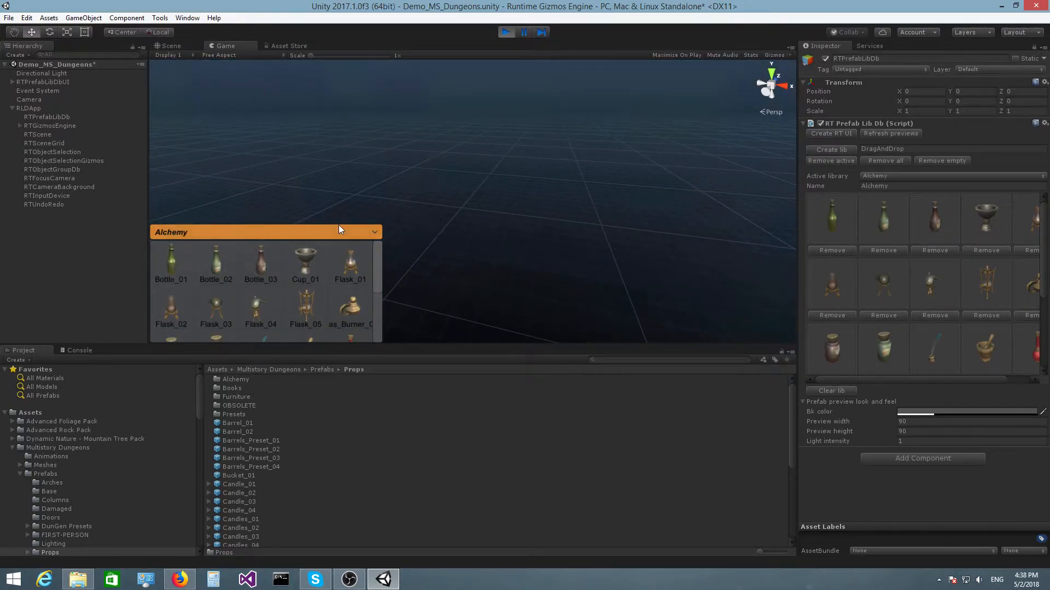
left_click(371, 231)
left_click(199, 280)
left_click(206, 235)
left_click(200, 259)
left_click(205, 234)
left_click(186, 309)
left_click(247, 234)
left_click(198, 258)
Spawn Cup_01 from the runtime Alchemy library into the running scene, select it, and focus the camera on it.
left_click_drag(308, 265, 457, 234)
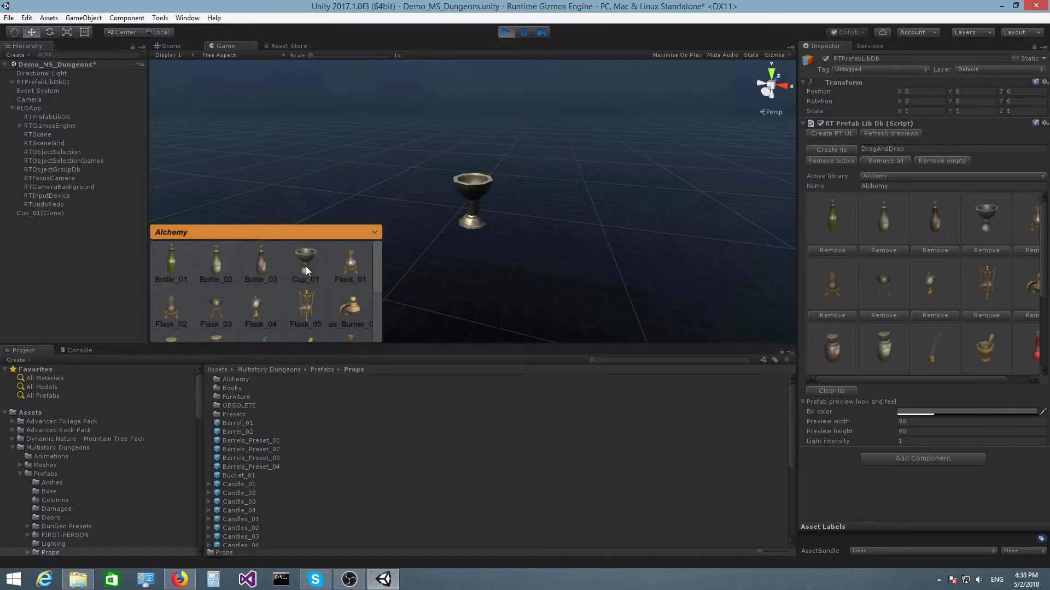
left_click(477, 226)
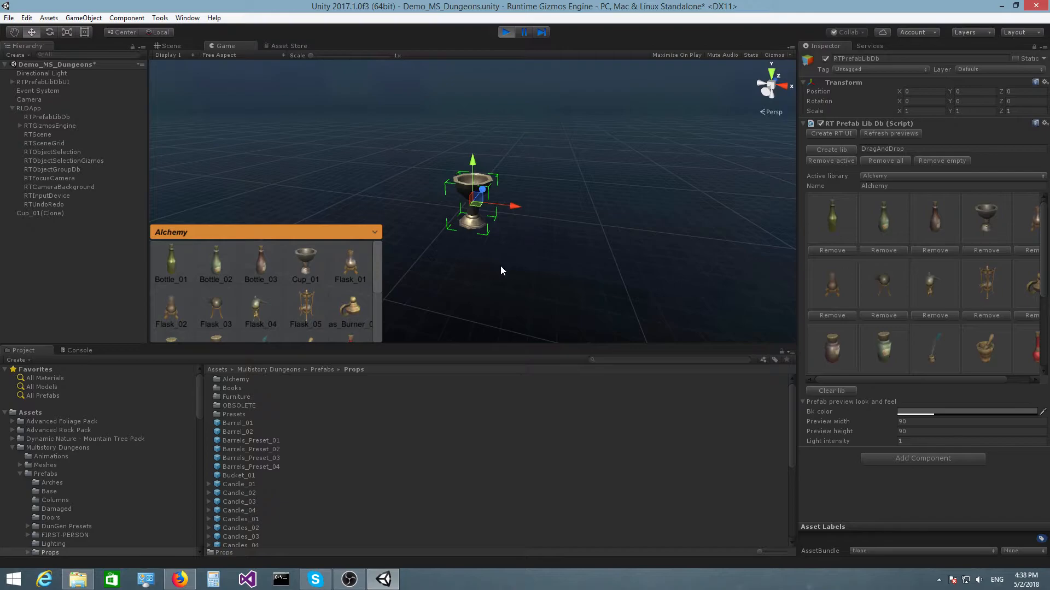
key("c")
key("c")
scroll(496, 291, "up", 3)
scroll(497, 291, "down", 3)
key("f")
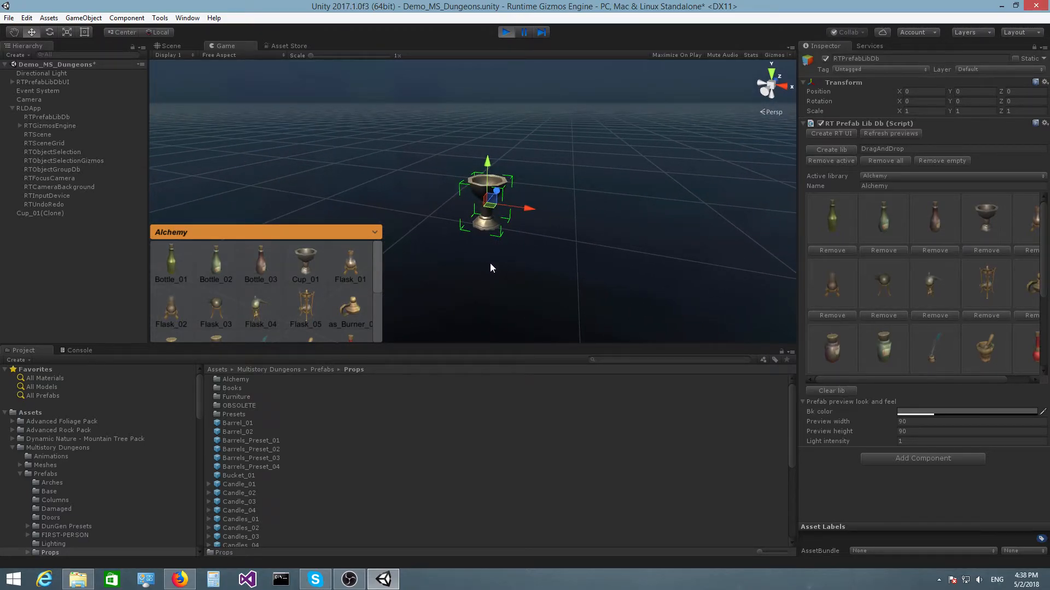
Grab the spawned cup to move and rotate it on the grid, release it, and stop the running scene.
key("c")
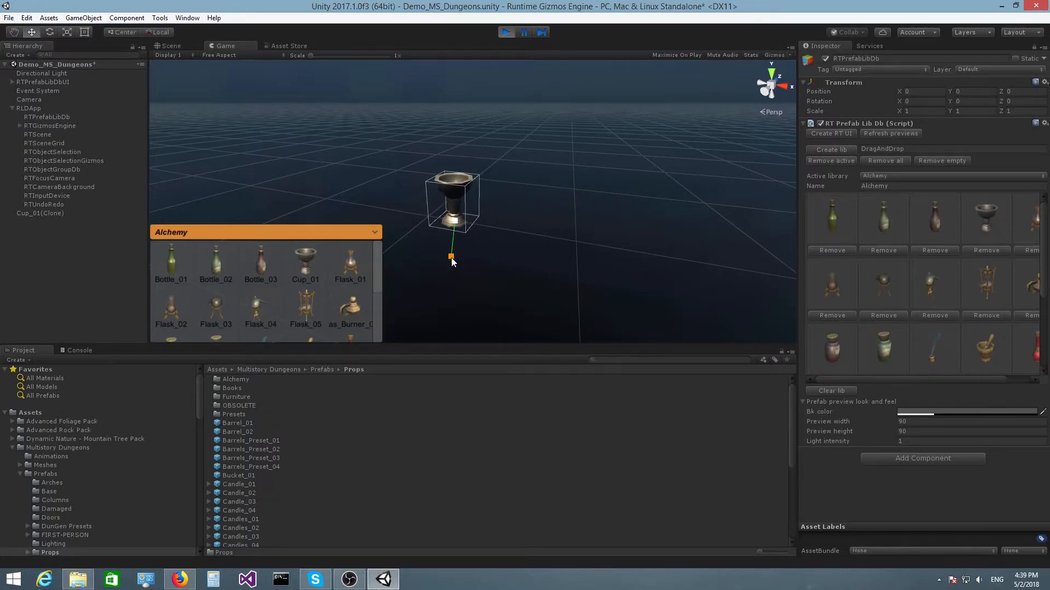
key("ctrl")
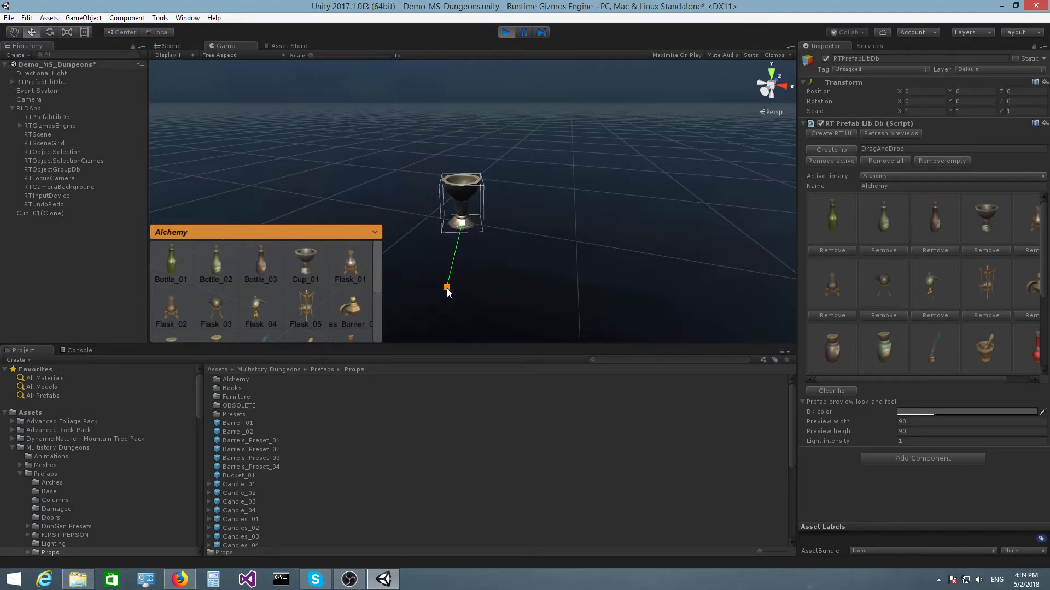
left_click(447, 287)
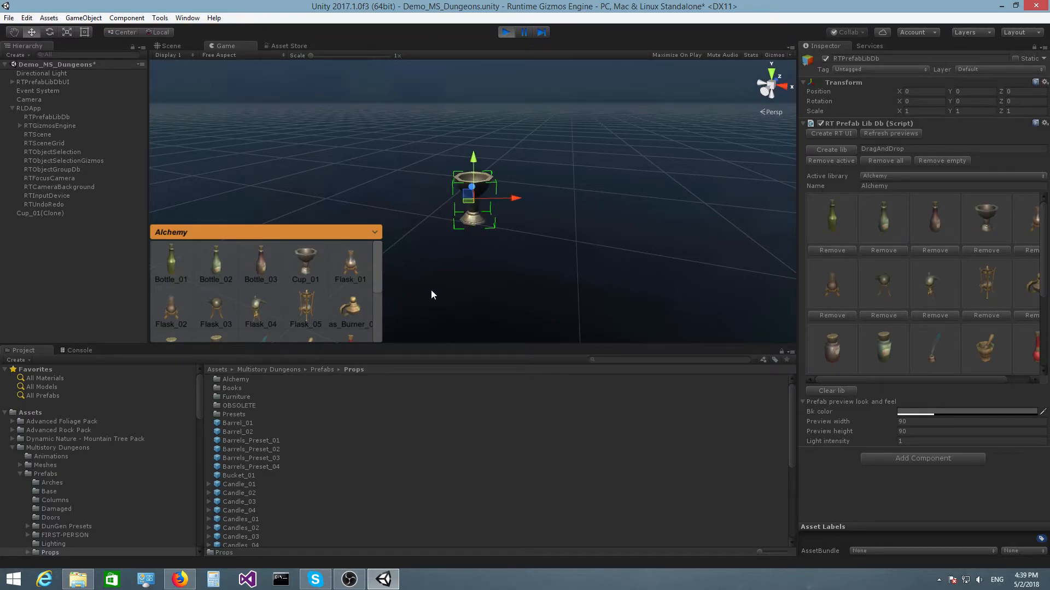
scroll(371, 329, "down", 3)
scroll(370, 306, "up", 3)
left_click(506, 32)
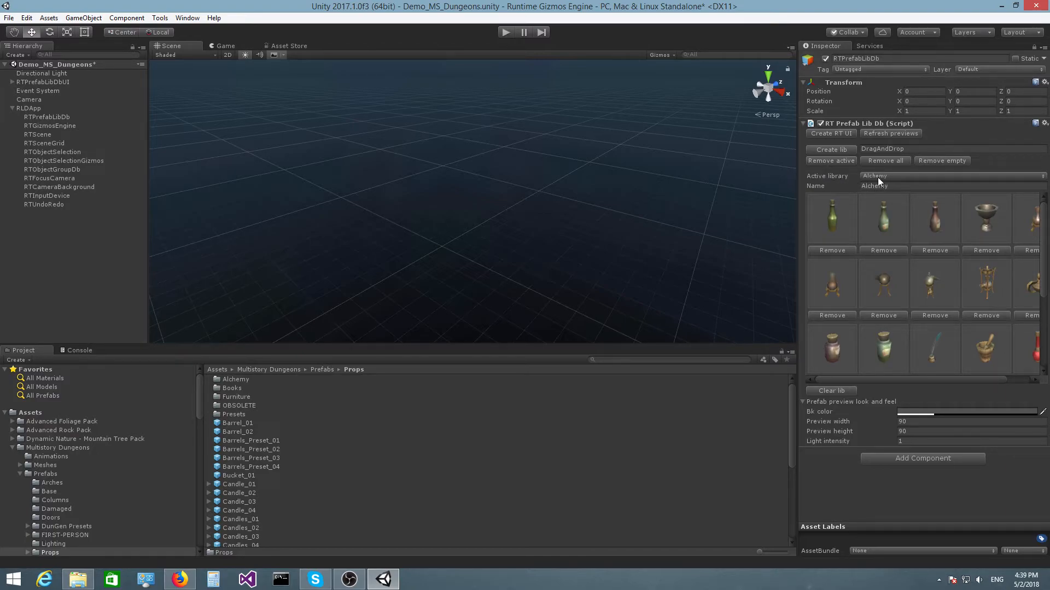
Remove the active Alchemy library and undo the removal.
left_click(829, 163)
key("ctrl+z")
Make DragAndDrop the active library and remove all empty libraries from the database.
left_click(887, 176)
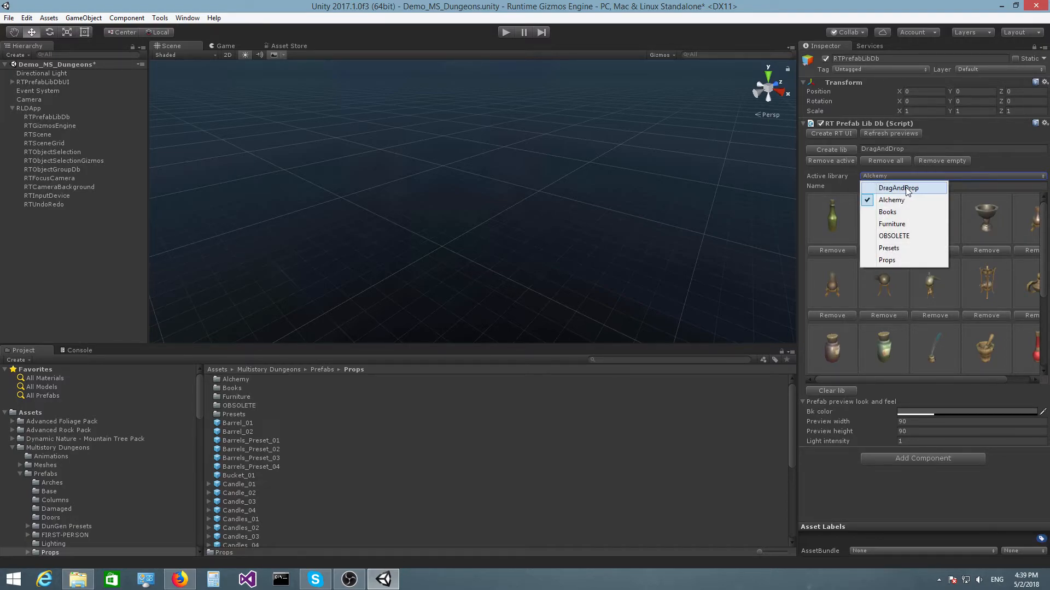
left_click(907, 188)
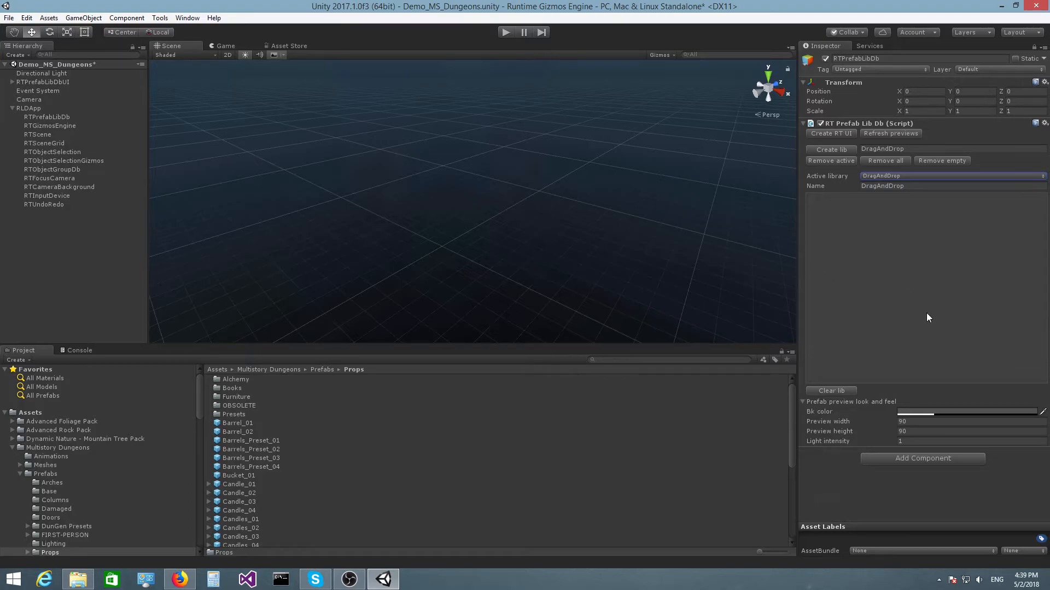
left_click(954, 162)
Make OBSOLETE the active library, remove it from the database, and check the remaining library list.
left_click(885, 176)
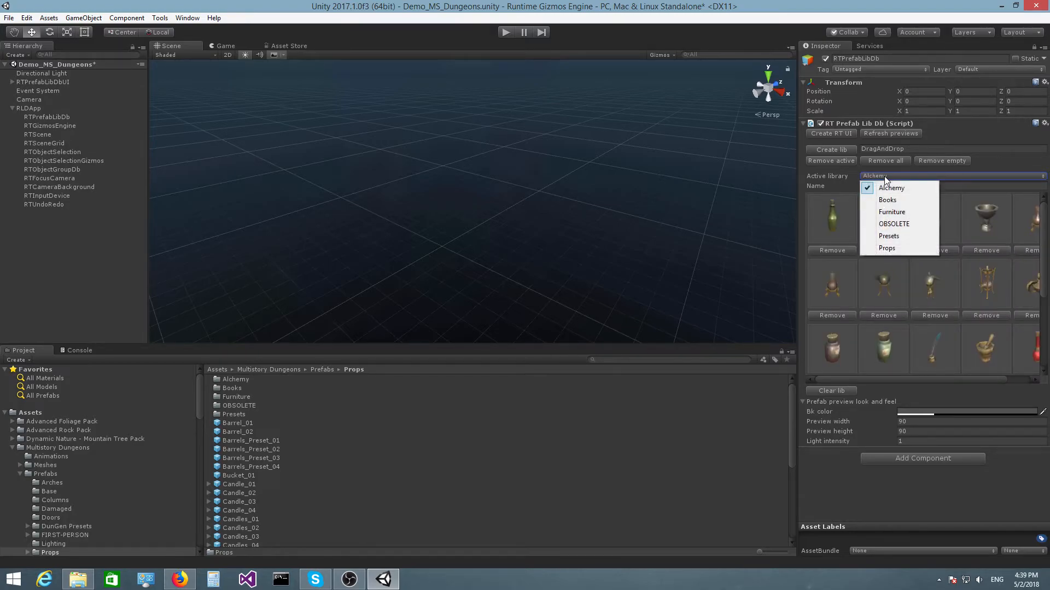
left_click(894, 224)
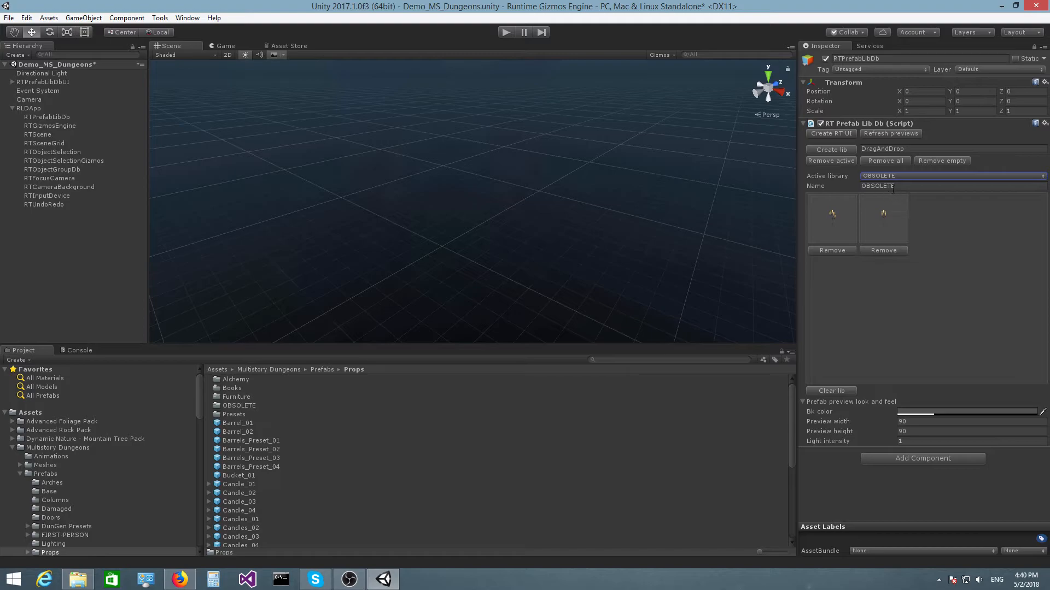
left_click(821, 161)
left_click(916, 176)
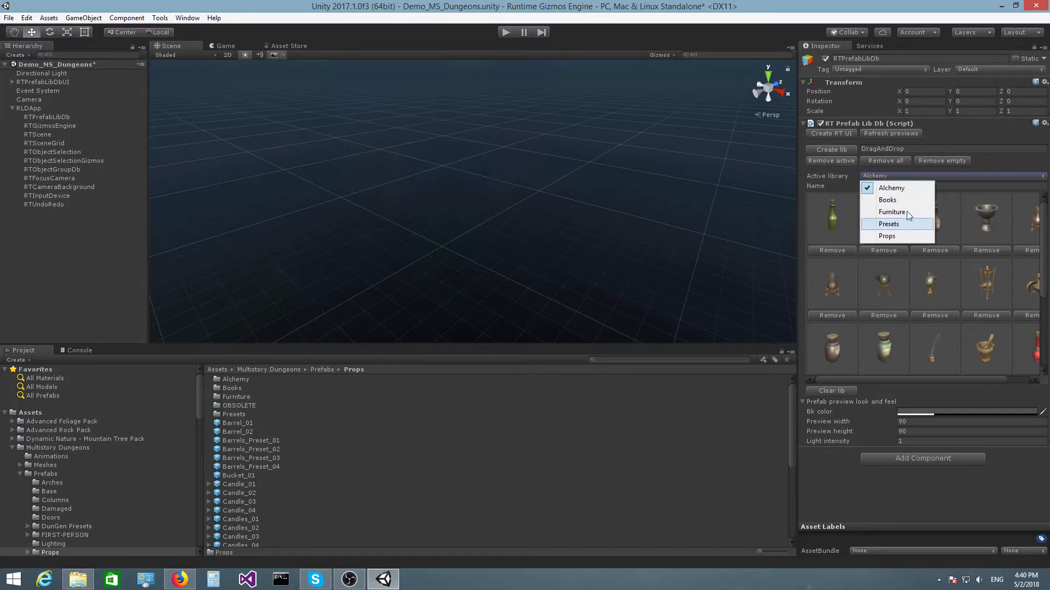
Set the prefab preview background color to bright cyan and refresh the library previews.
left_click(568, 243)
right_click_drag(568, 242, 541, 237)
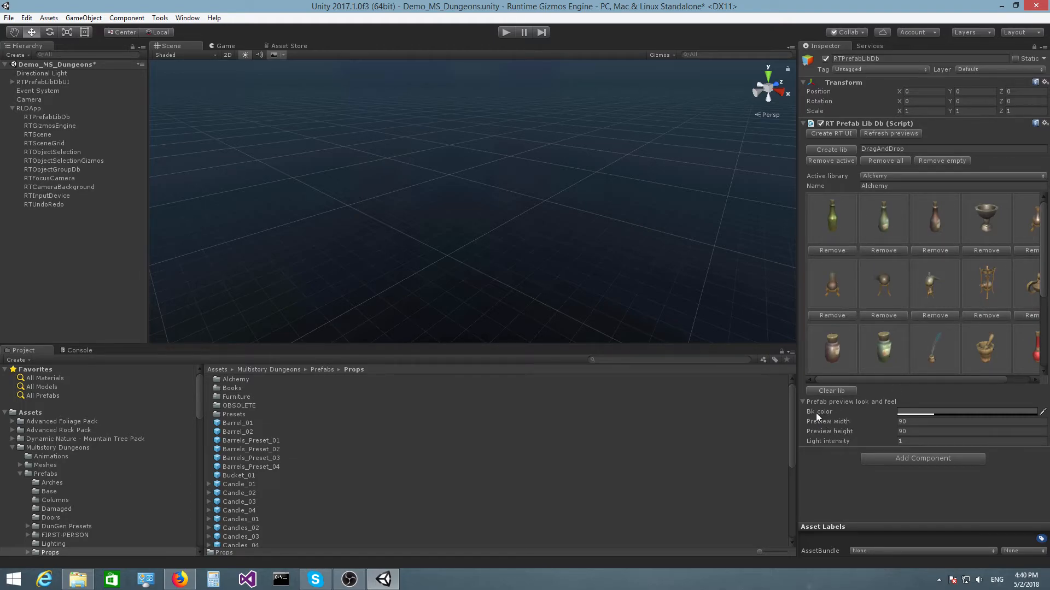
mouse_move(812, 412)
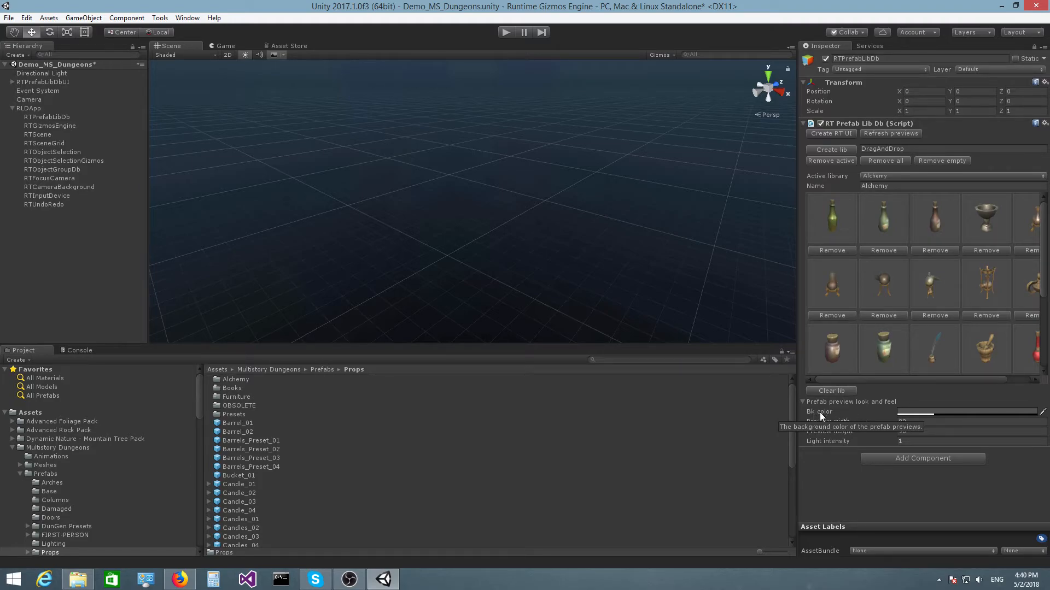
left_click(940, 414)
left_click_drag(500, 252, 495, 232)
left_click(454, 202)
left_click(459, 200)
left_click(510, 147)
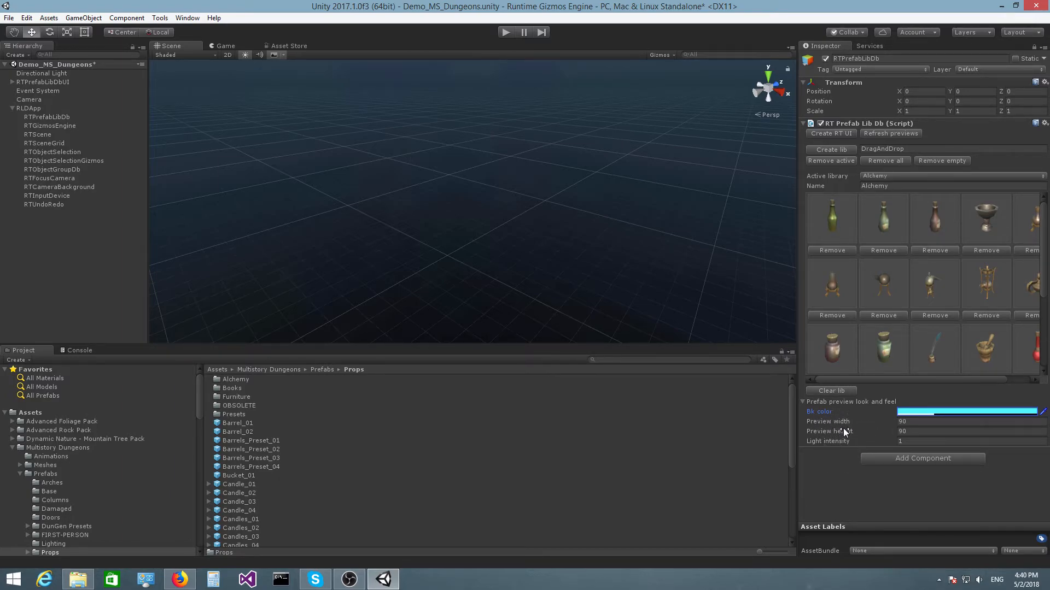
mouse_move(845, 421)
left_click(894, 133)
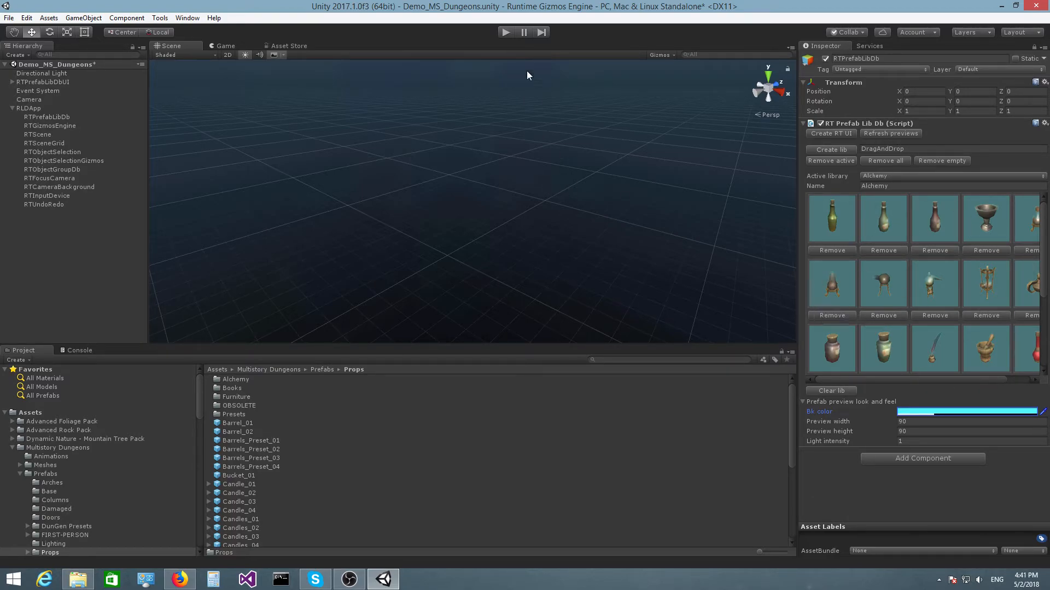
Run the scene, expand the RTPrefabLibDbUI Panel in the hierarchy, and check the library list in the runtime UI.
left_click(506, 32)
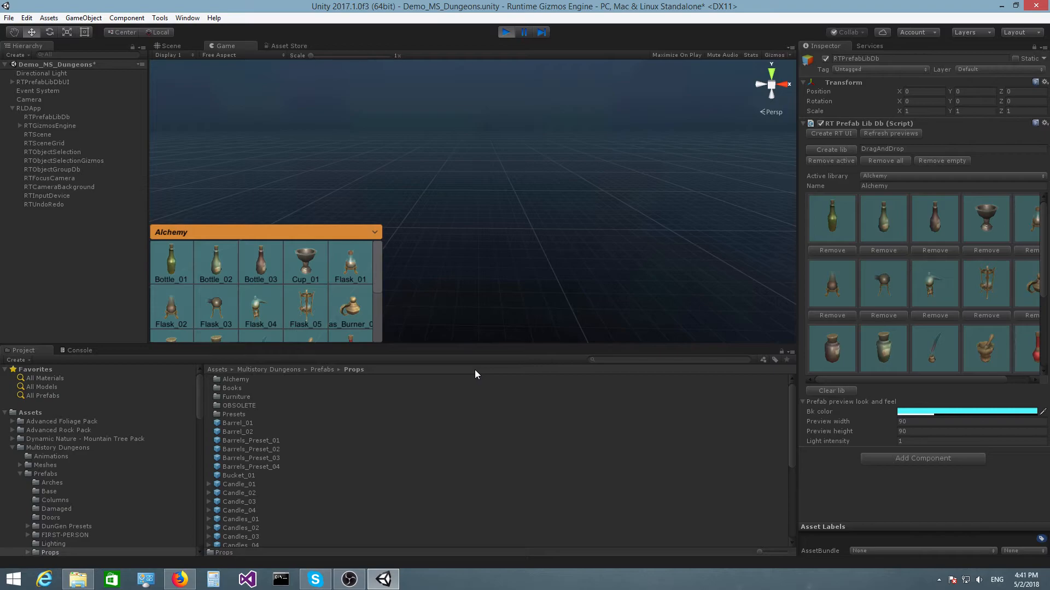
left_click(12, 82)
left_click(19, 90)
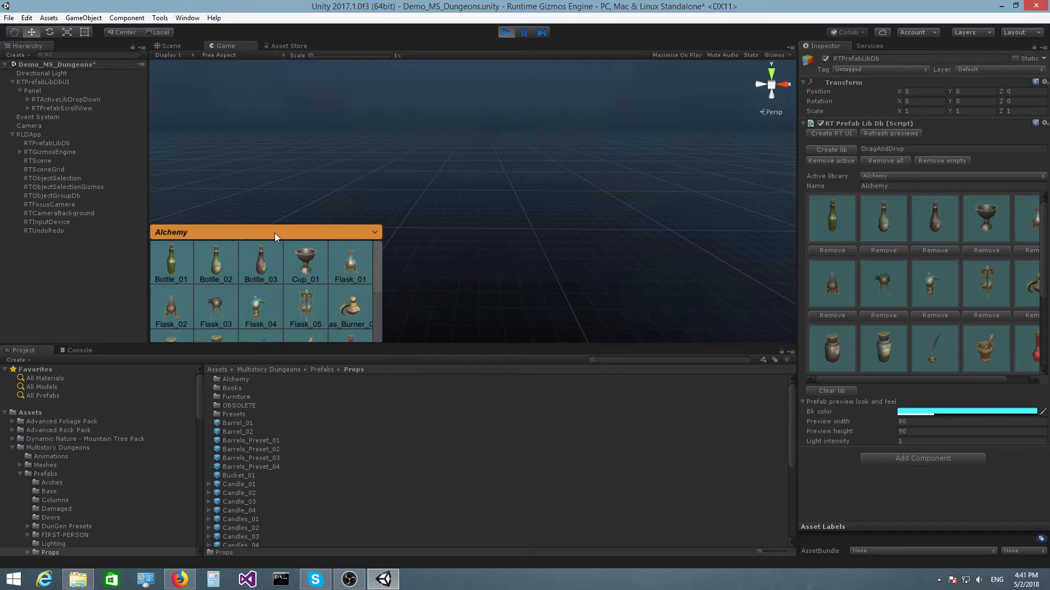
left_click(369, 235)
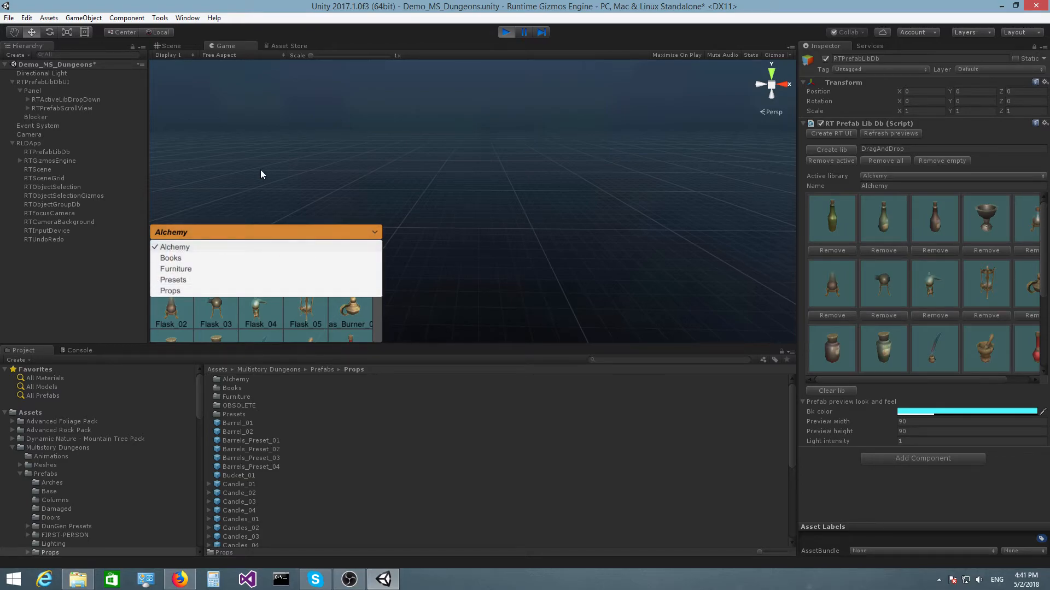
left_click(276, 198)
Expand and select RTActiveLibDropDown, and unlock the Inspector to show its components.
left_click(28, 99)
left_click(69, 100)
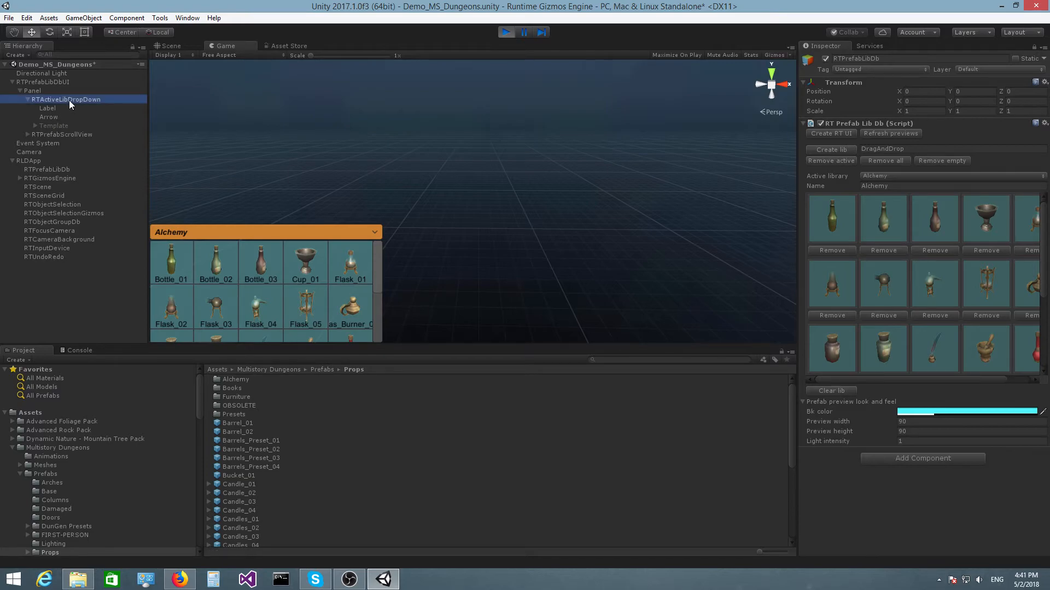
left_click(1034, 48)
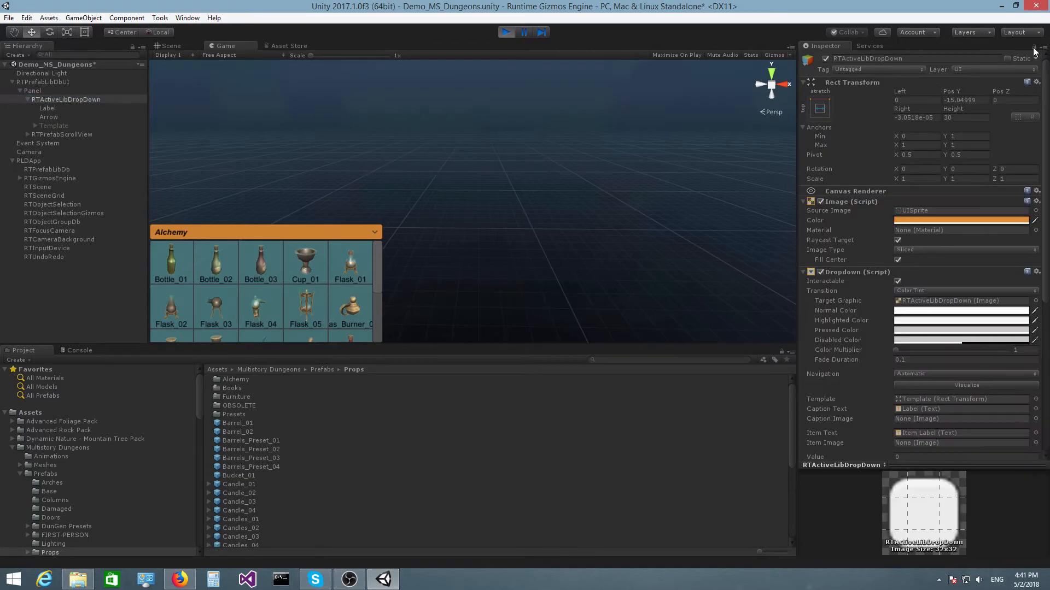
Try a muted brown-orange Image color on RTActiveLibDropDown while the scene is running.
left_click(918, 221)
left_click_drag(449, 229, 452, 219)
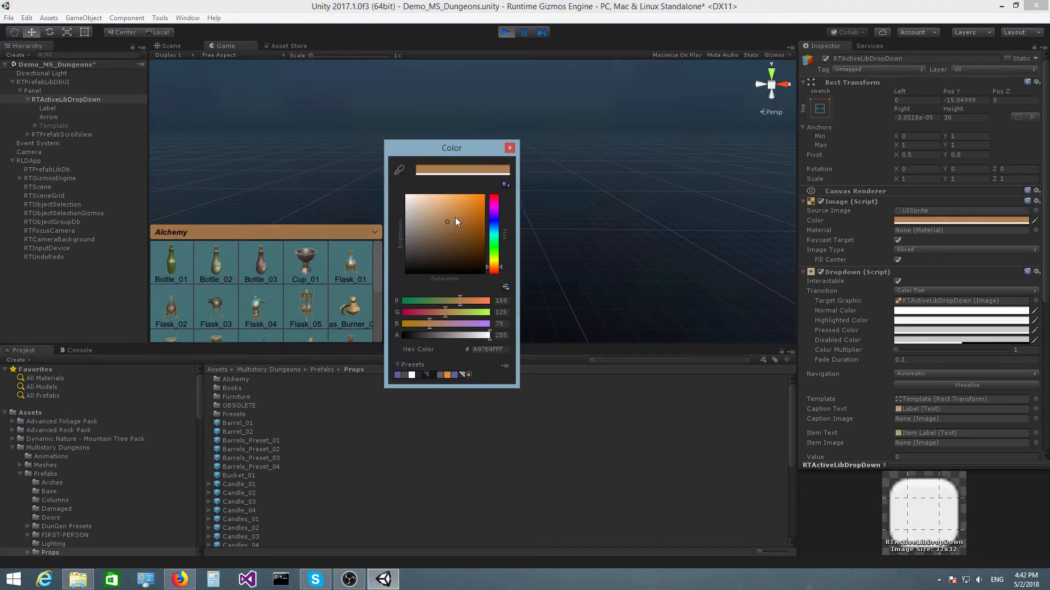
left_click(509, 147)
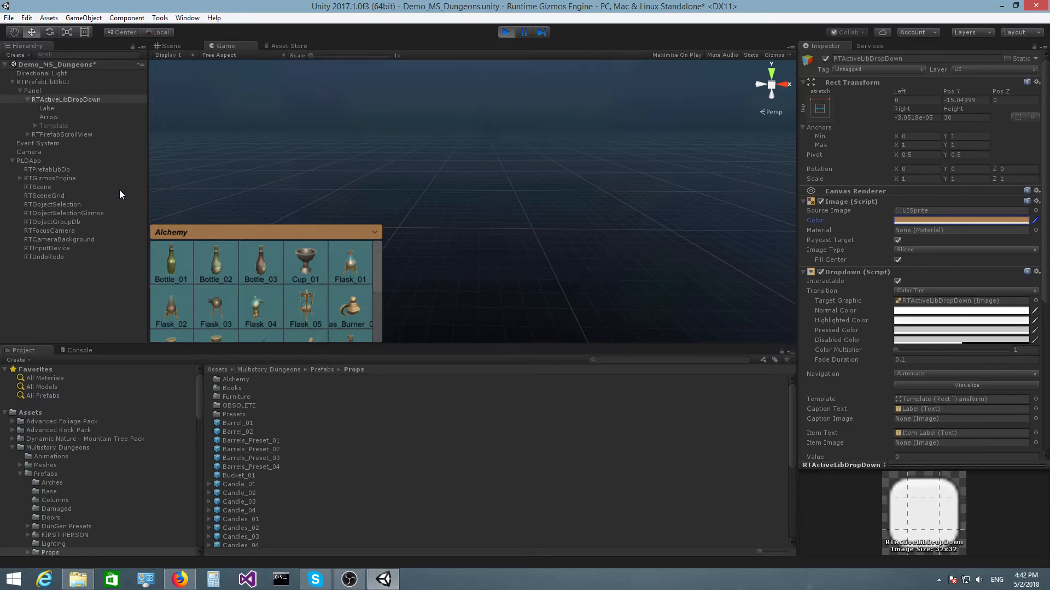
Examine the components of RTPrefabScrollView and its Viewport and Content children, and stop the running scene.
left_click(28, 136)
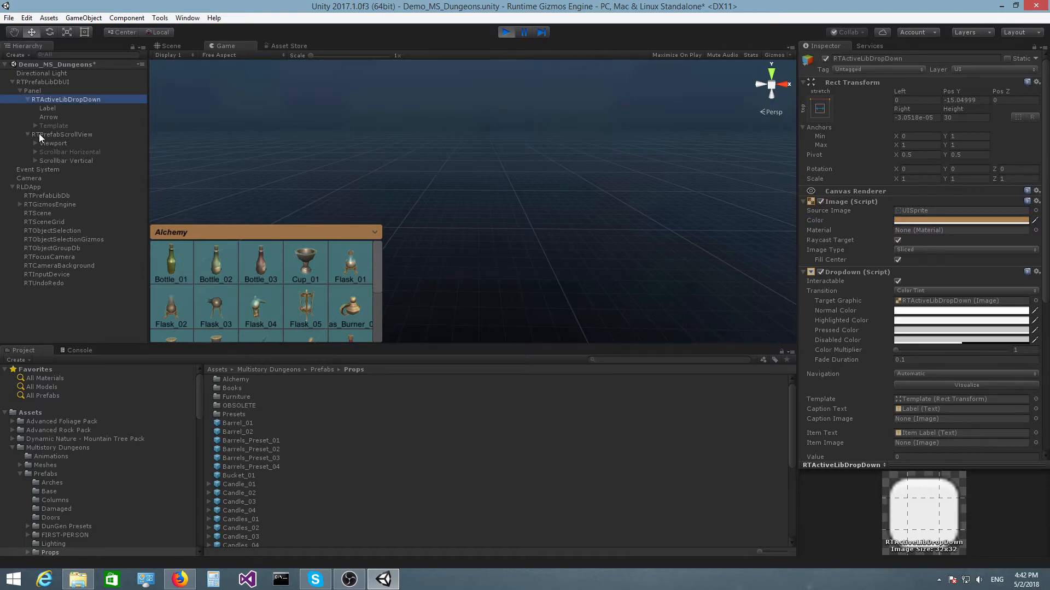
left_click(38, 134)
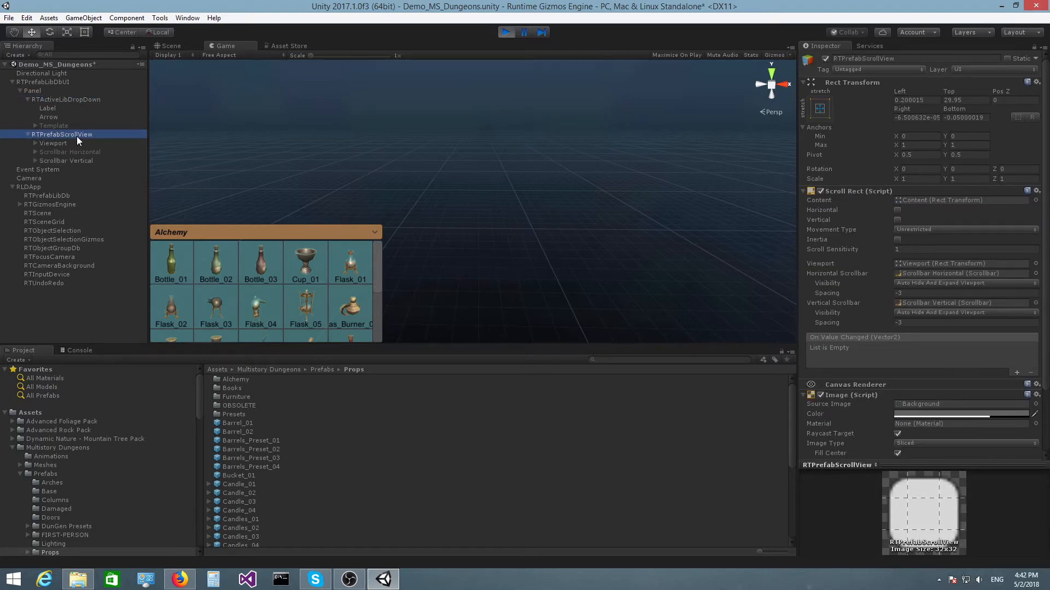
left_click(35, 144)
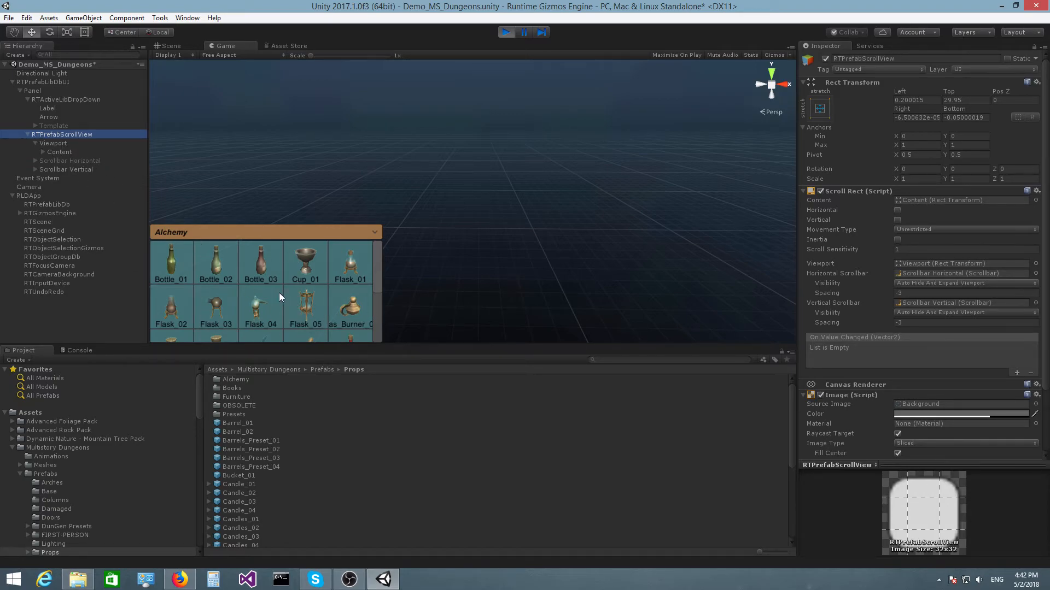
left_click(60, 153)
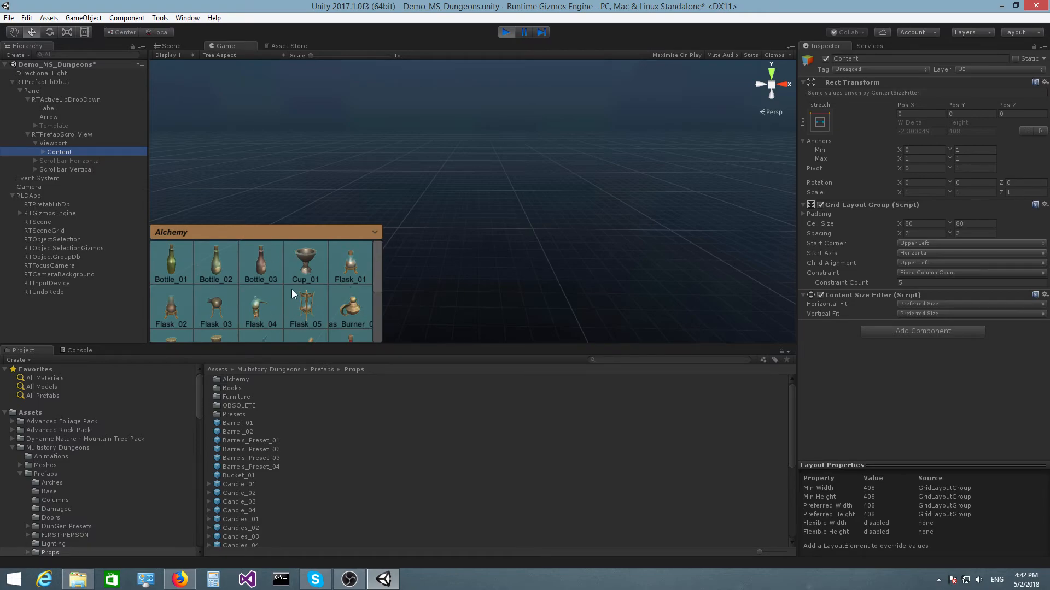
left_click(61, 135)
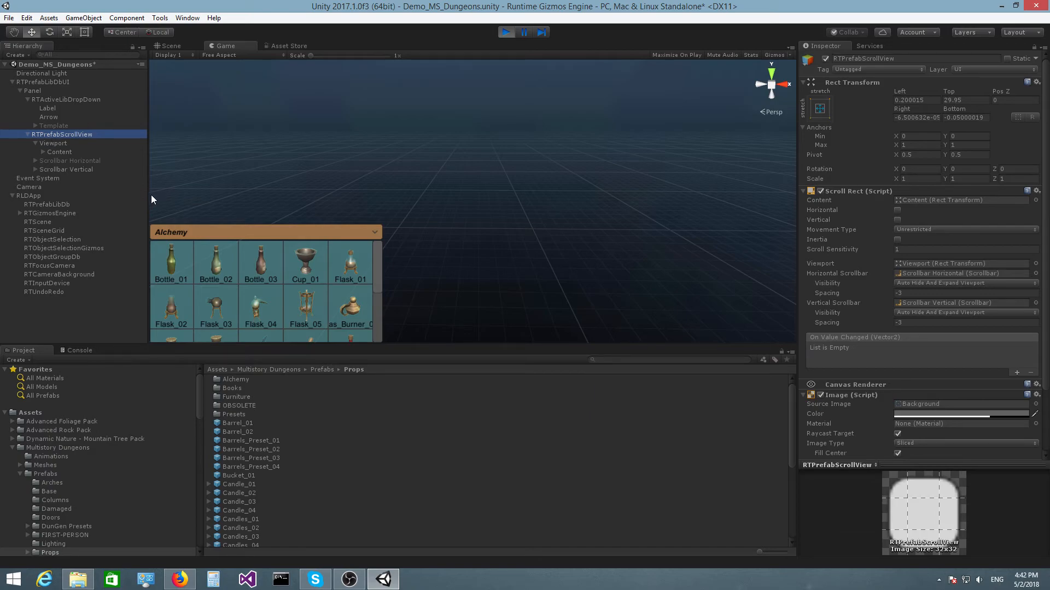
left_click(52, 145)
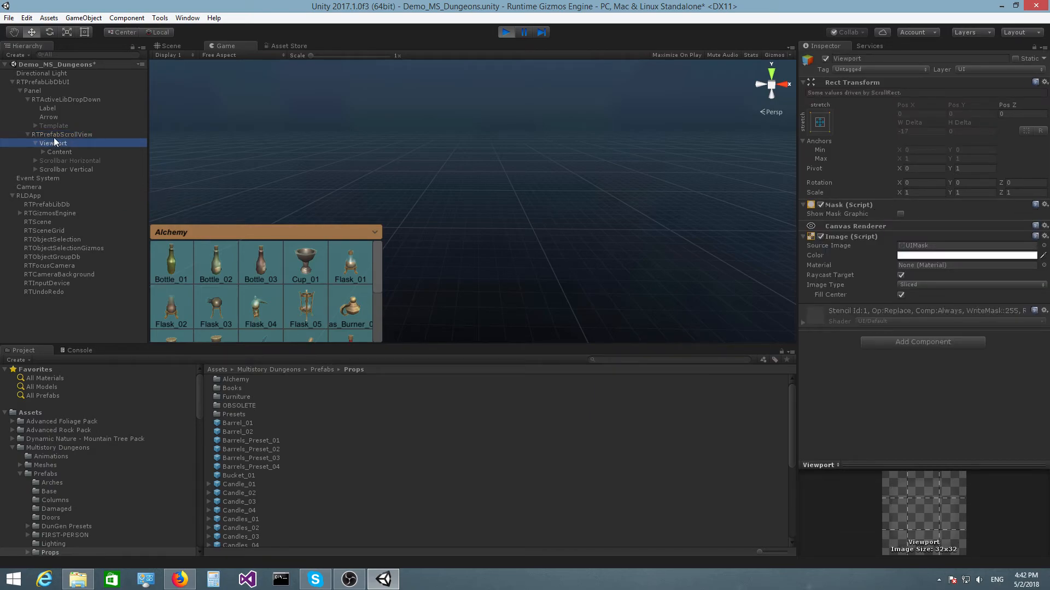
left_click(57, 135)
left_click(506, 32)
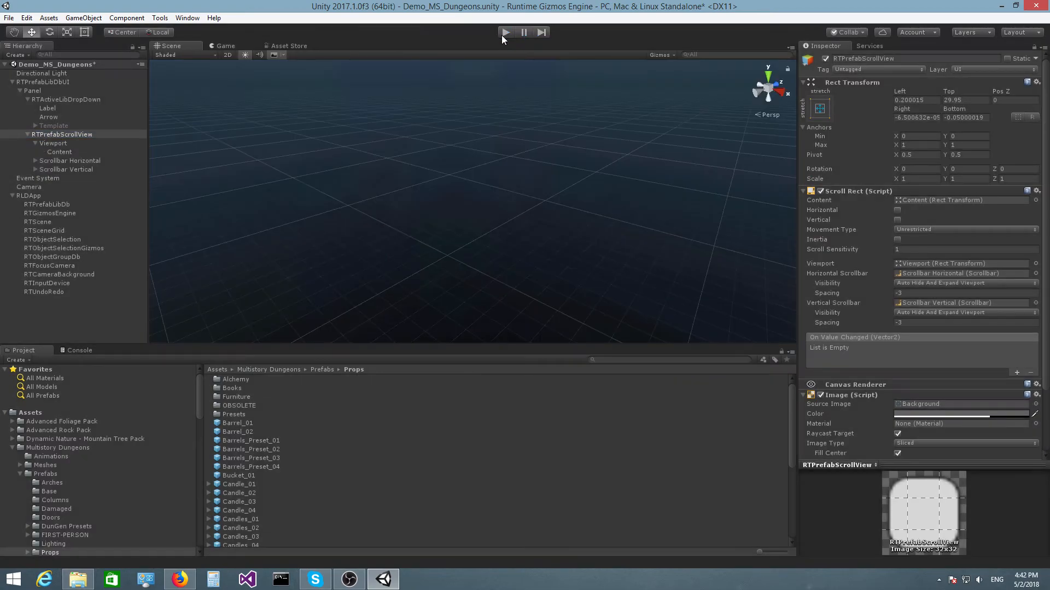
Try resizing the library UI's Panel in width and height with the Rect tool, and undo both changes.
double_click(37, 91)
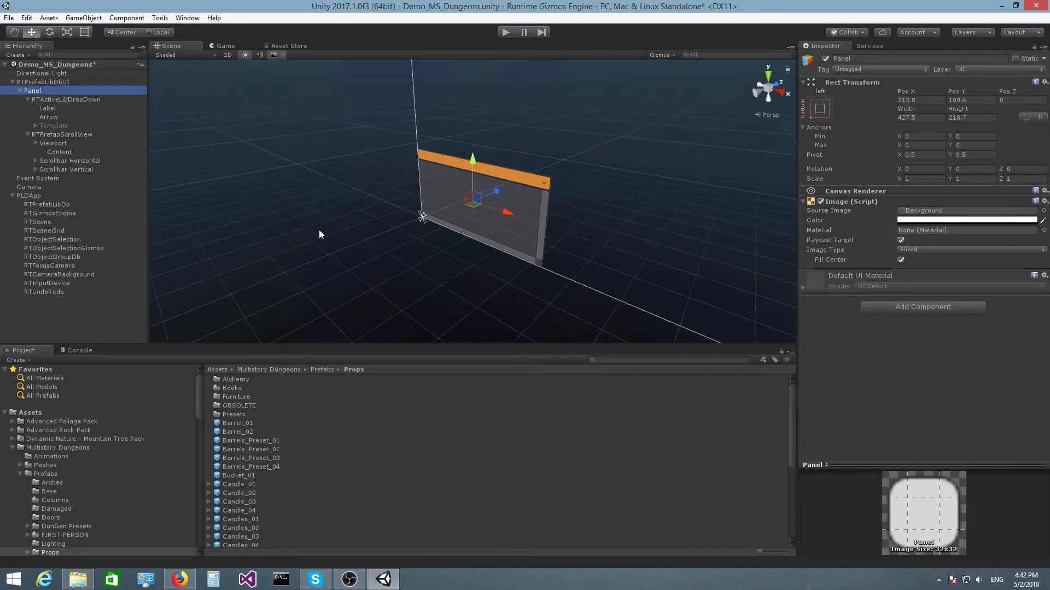
right_click_drag(320, 230, 434, 265)
middle_click_drag(434, 265, 596, 240)
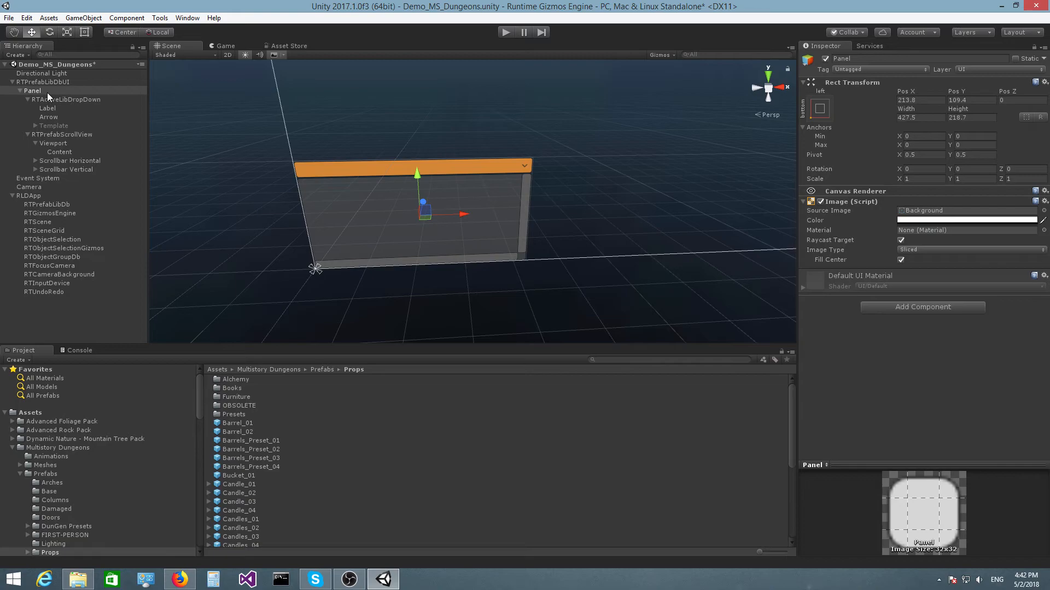
left_click(84, 33)
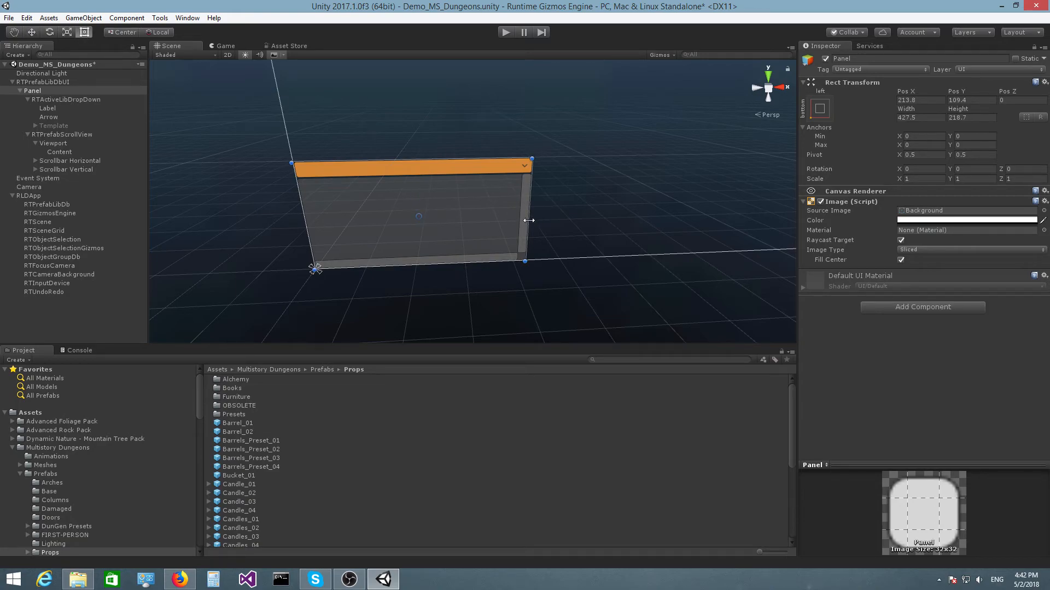
mouse_move(528, 220)
left_mouse_down()
mouse_move(558, 221)
mouse_move(533, 221)
left_mouse_up()
mouse_move(415, 158)
left_mouse_down()
mouse_move(414, 127)
mouse_move(416, 141)
left_mouse_up()
key("ctrl+z")
key("ctrl+z")
Collapse and select RTPrefabLibDbUI in the hierarchy, and open the project folder Runtime Level Design/Scripts/Runtime Package Common/Resources/Prefabs.
left_click(12, 82)
left_click(34, 81)
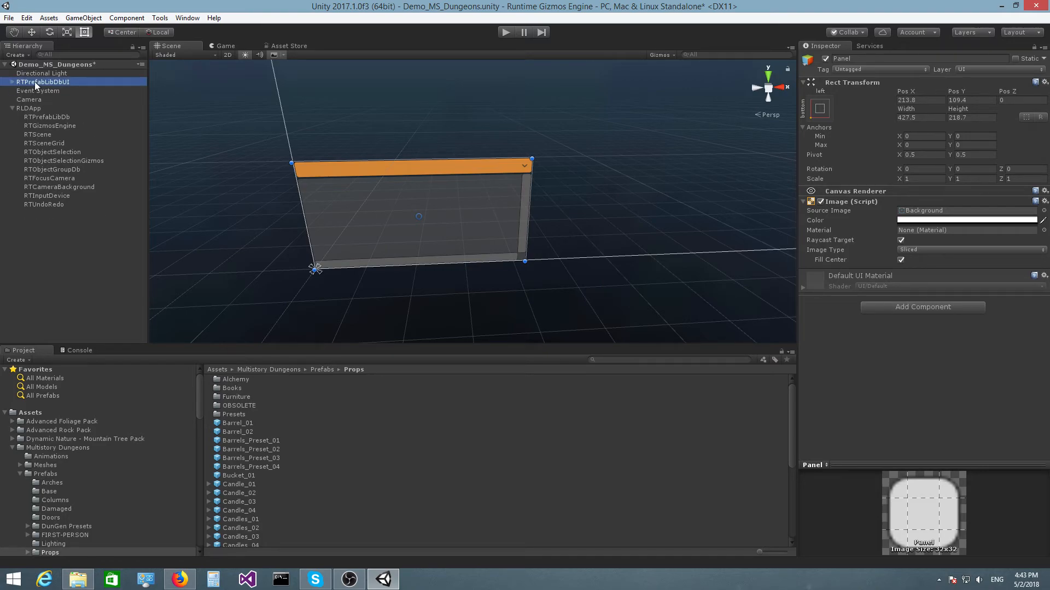
left_click(323, 370)
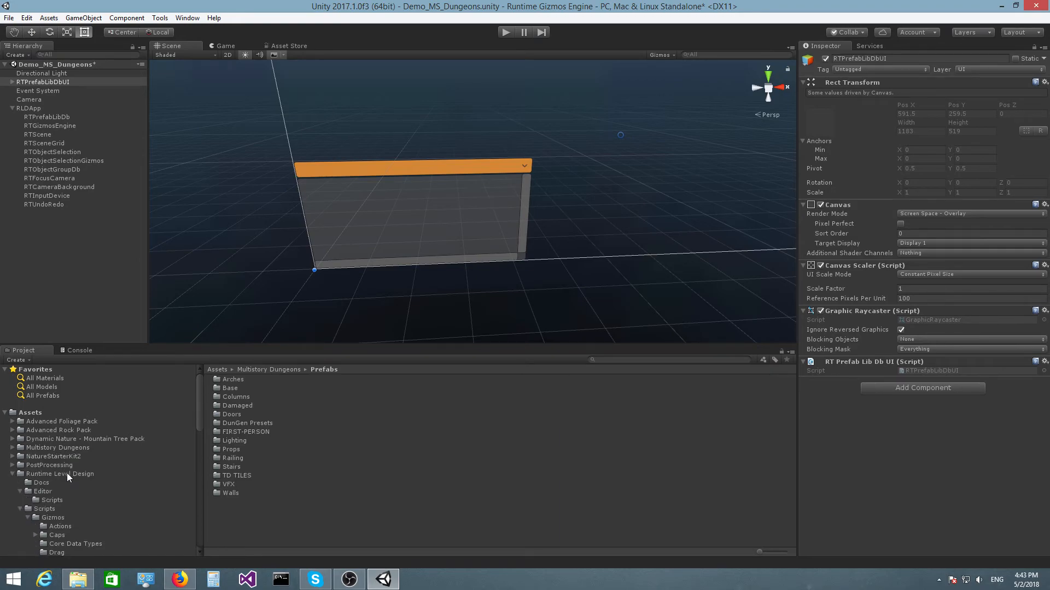
left_click(13, 448)
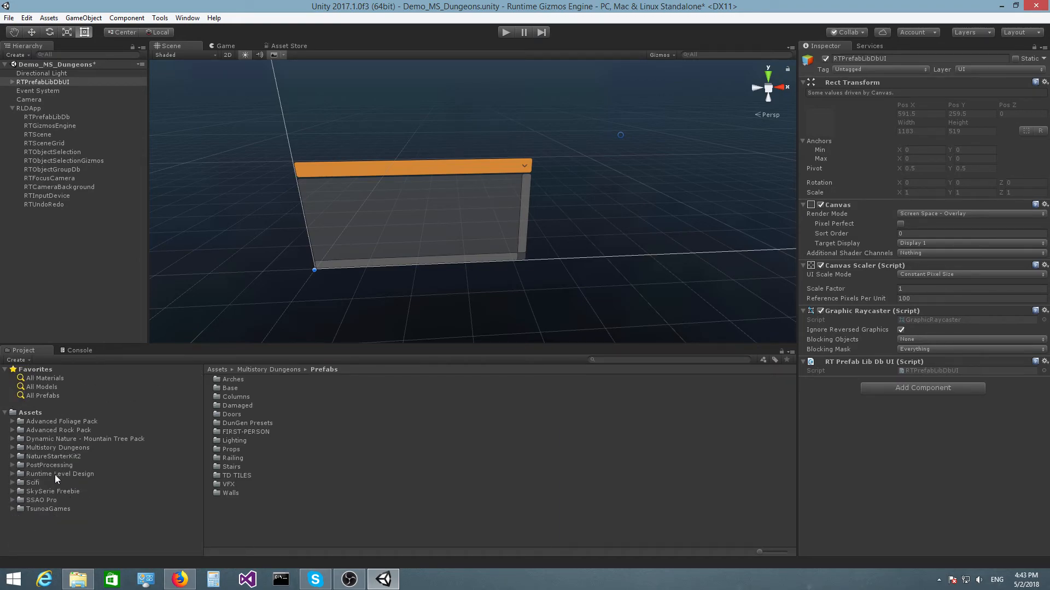
left_click(57, 475)
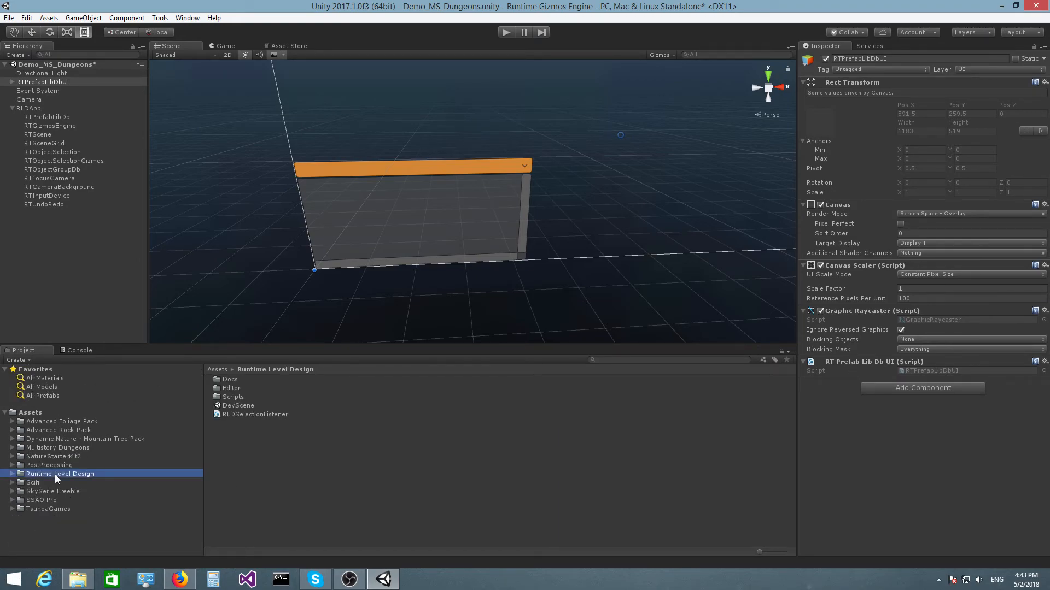
double_click(232, 397)
double_click(272, 388)
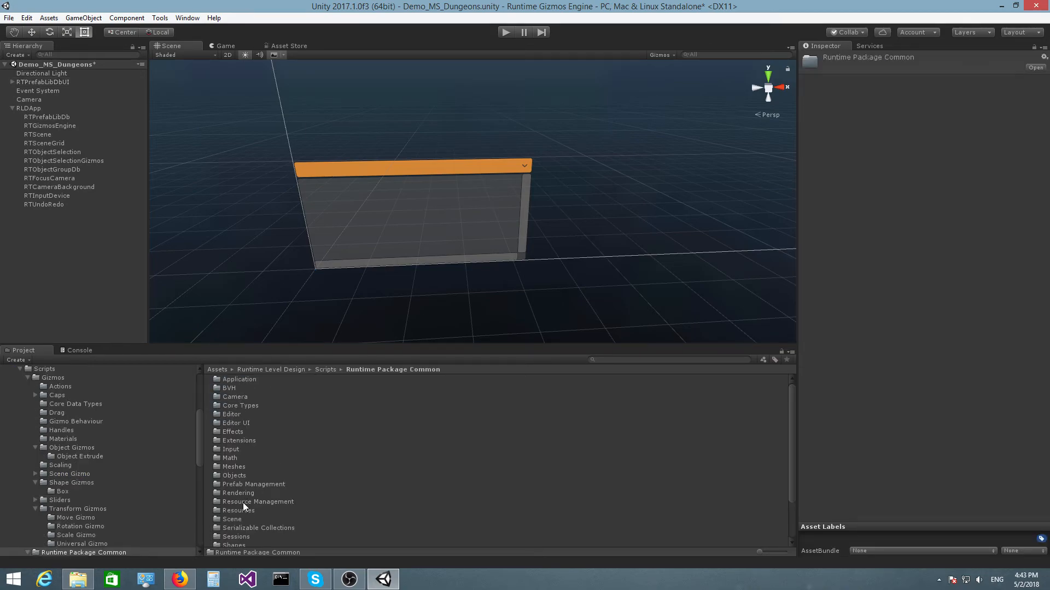
double_click(245, 485)
left_click(398, 369)
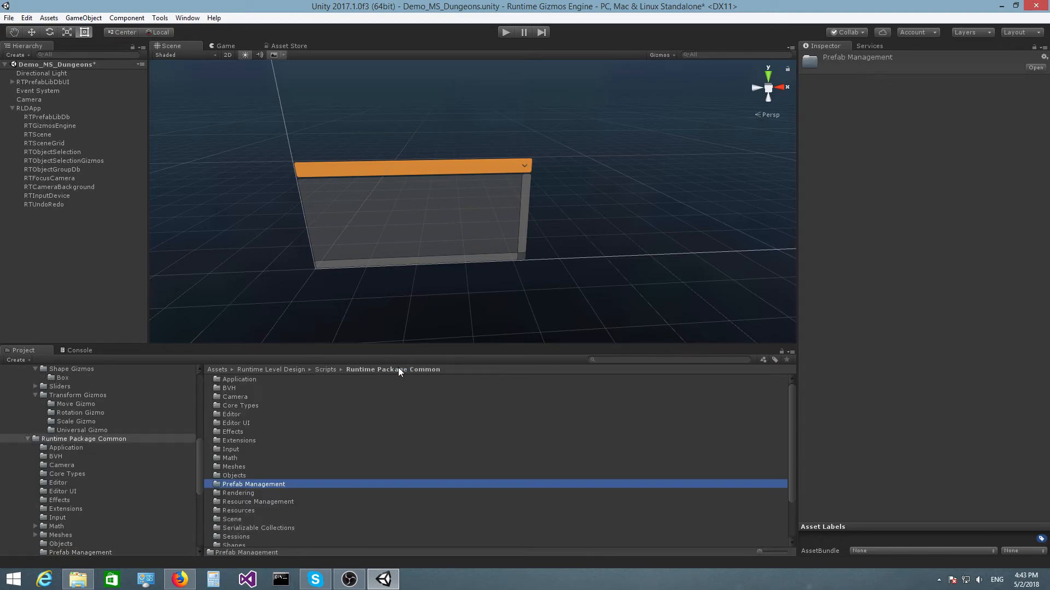
double_click(235, 509)
double_click(232, 381)
Inspect the RTPrefabLibDbUI prefab, its scene instance's child hierarchy, and the RTPrefabPreviewButton prefab.
left_click(28, 80)
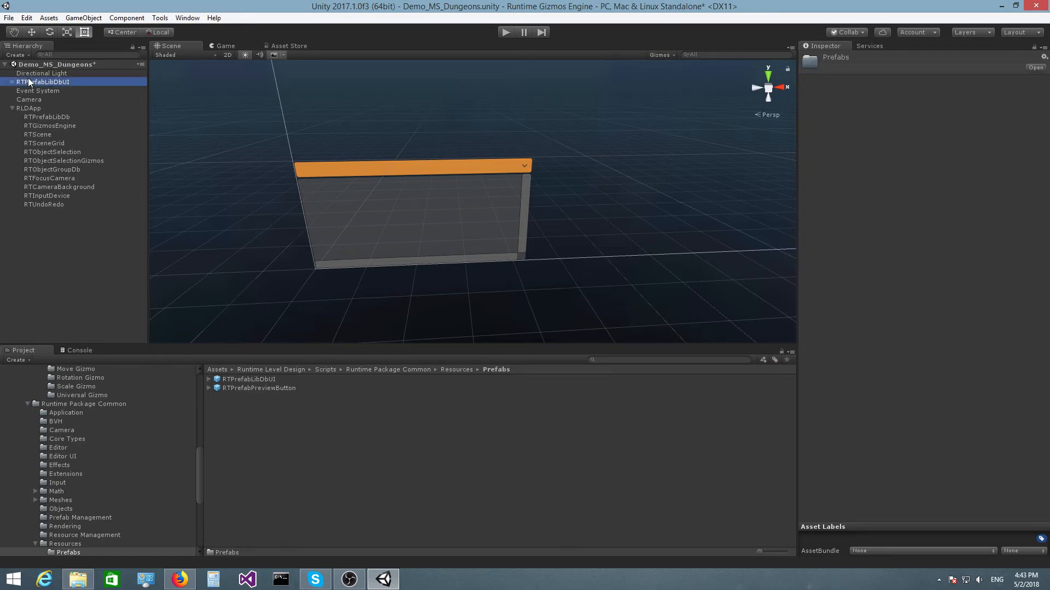
left_click(239, 380)
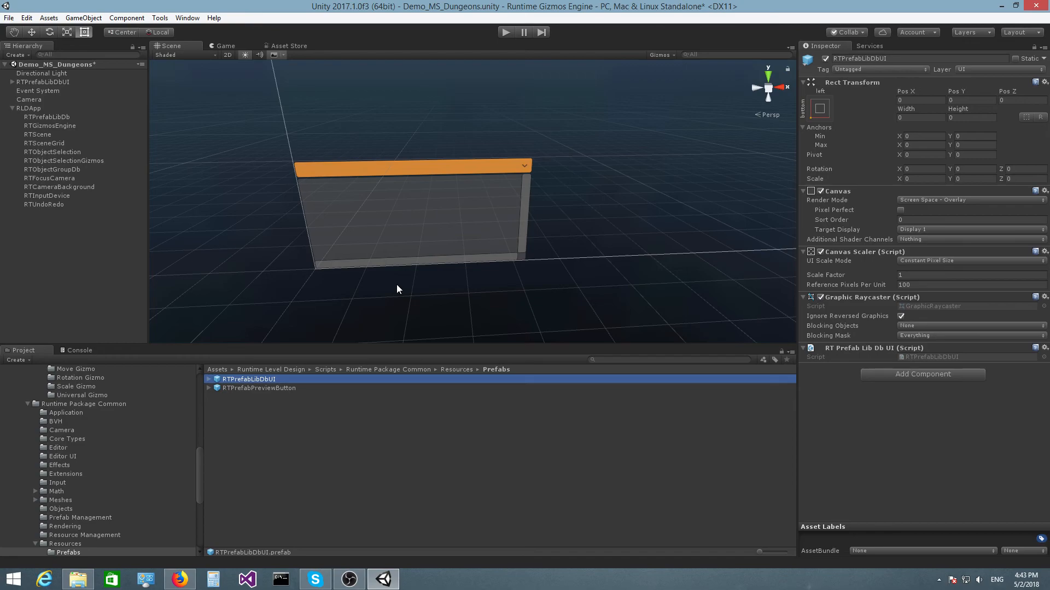
left_click(16, 82)
left_click(12, 82)
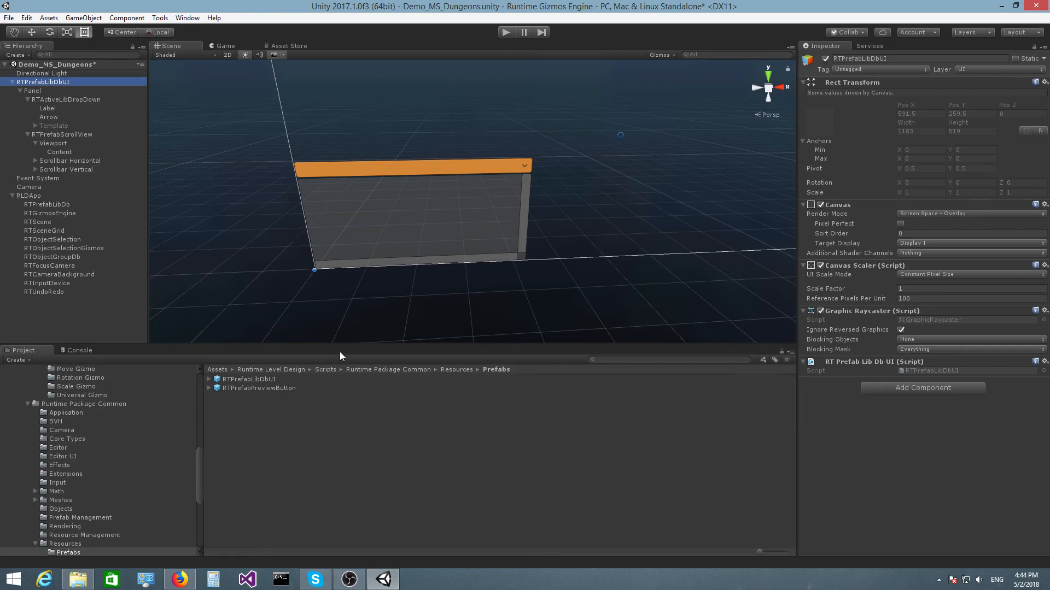
left_click(260, 389)
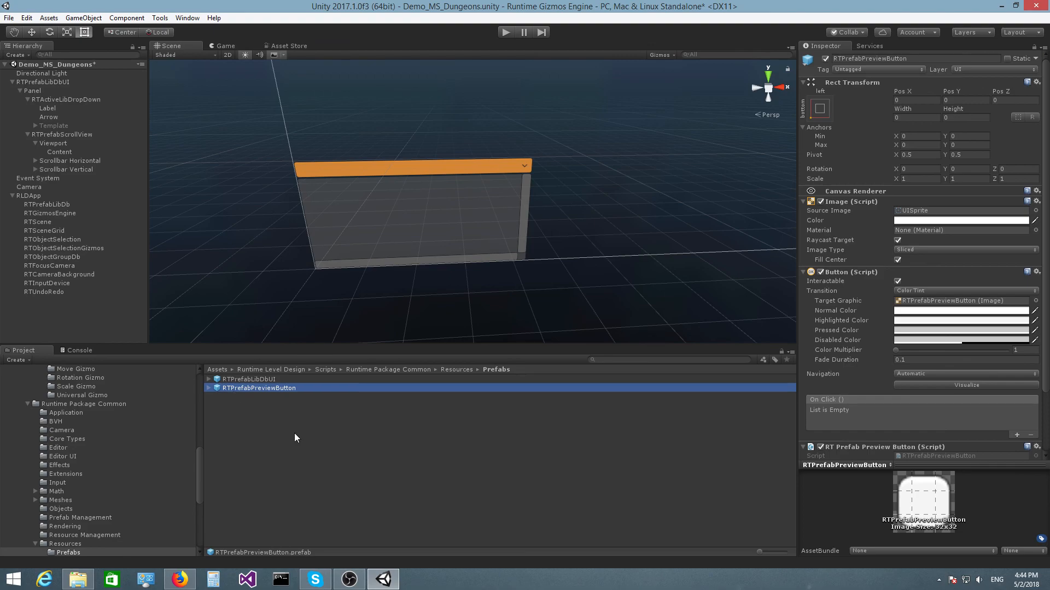
left_click(12, 82)
left_click_drag(432, 253, 436, 251, "alt")
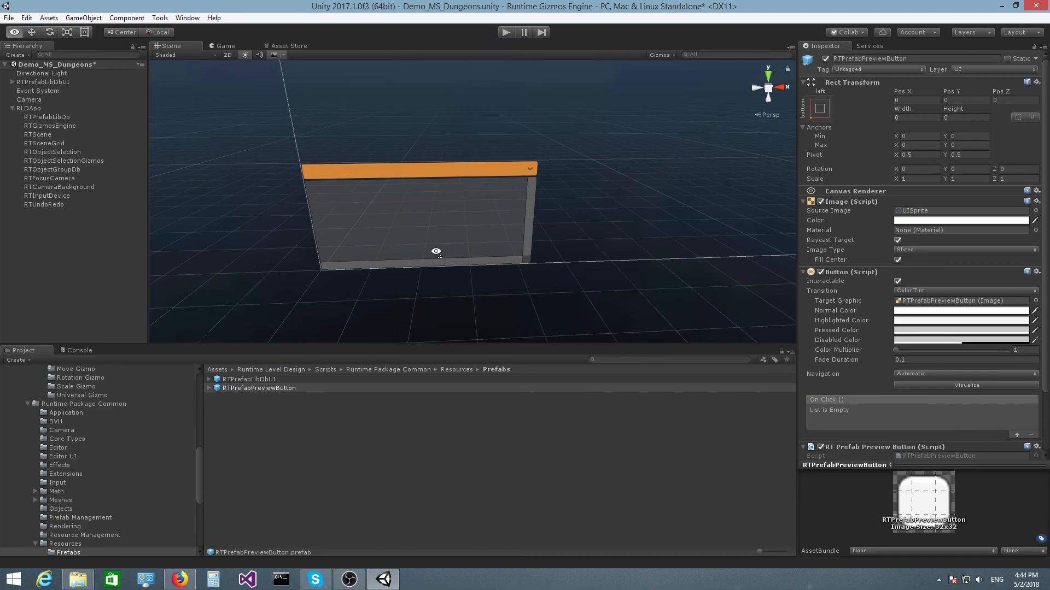
left_click_drag(435, 251, 435, 255, "alt")
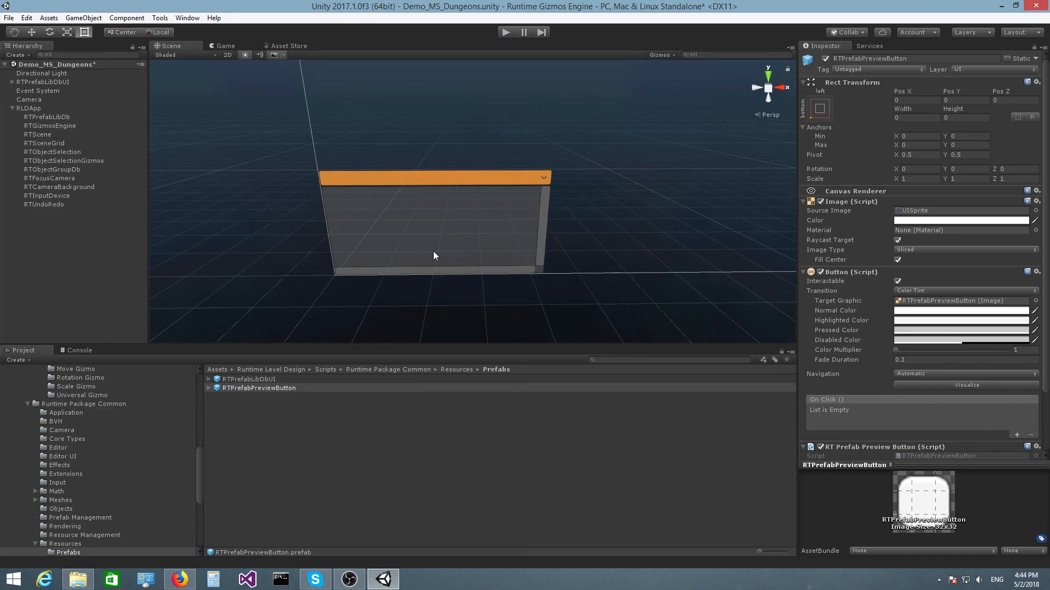